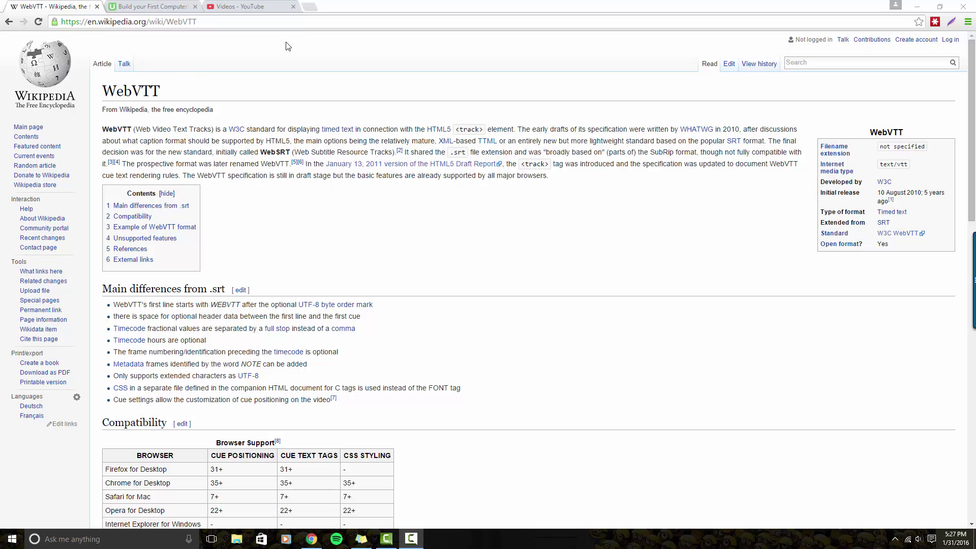
Step: Show the Video Manager list of the channel's 22 uploaded videos
{"action": "left_click", "coordinate": [227, 7]}
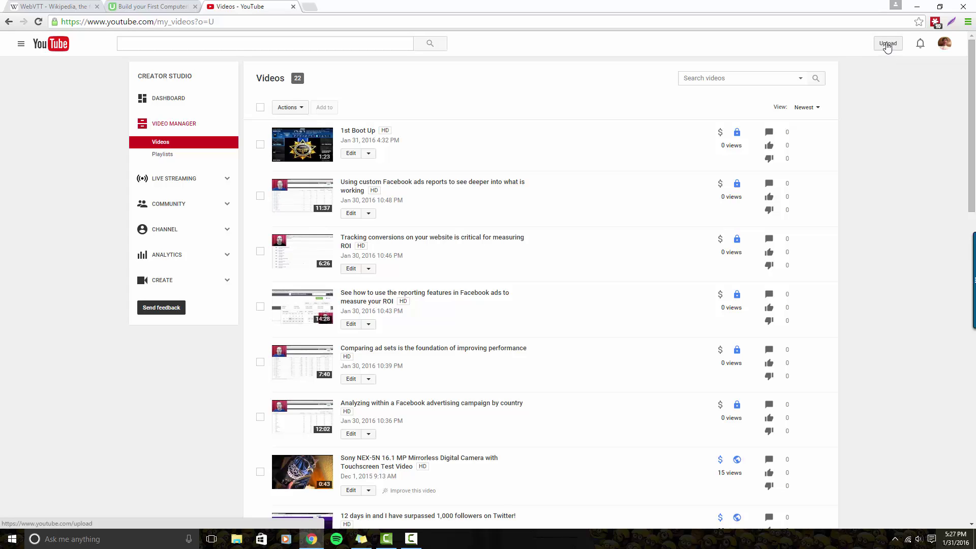
Step: Upload the 'Ethernet Driver pt1' video file with visibility set to Private
{"action": "left_click", "coordinate": [888, 45]}
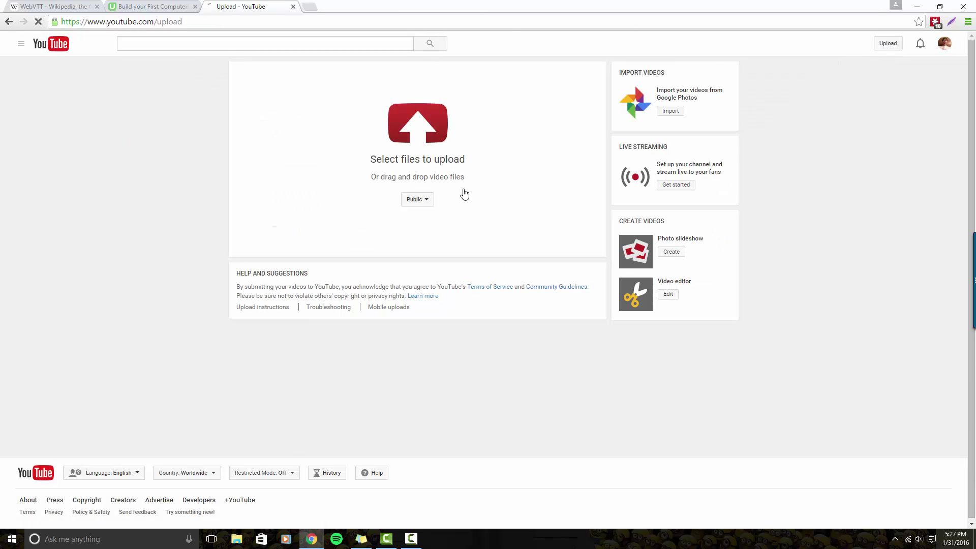
{"action": "left_click", "coordinate": [423, 127]}
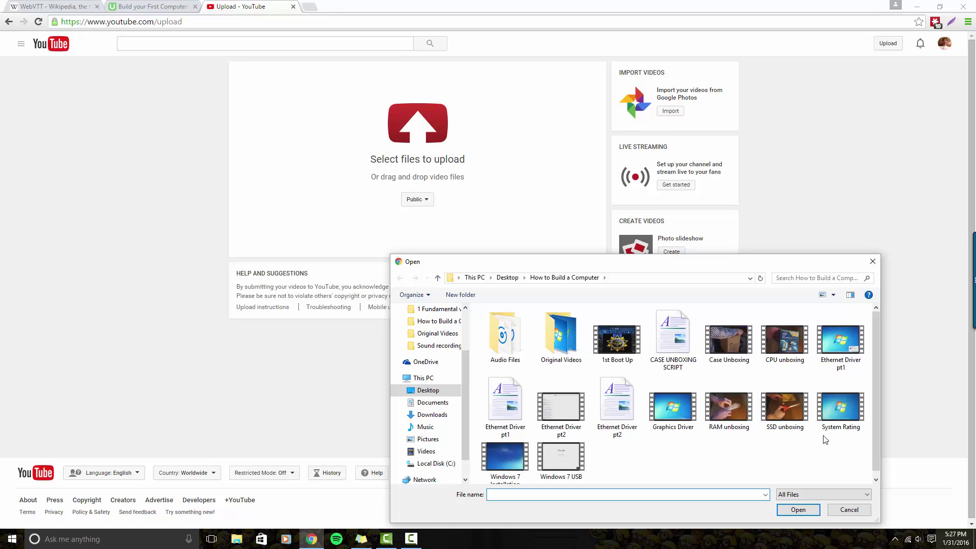
{"action": "left_click", "coordinate": [840, 343]}
{"action": "left_click", "coordinate": [796, 510]}
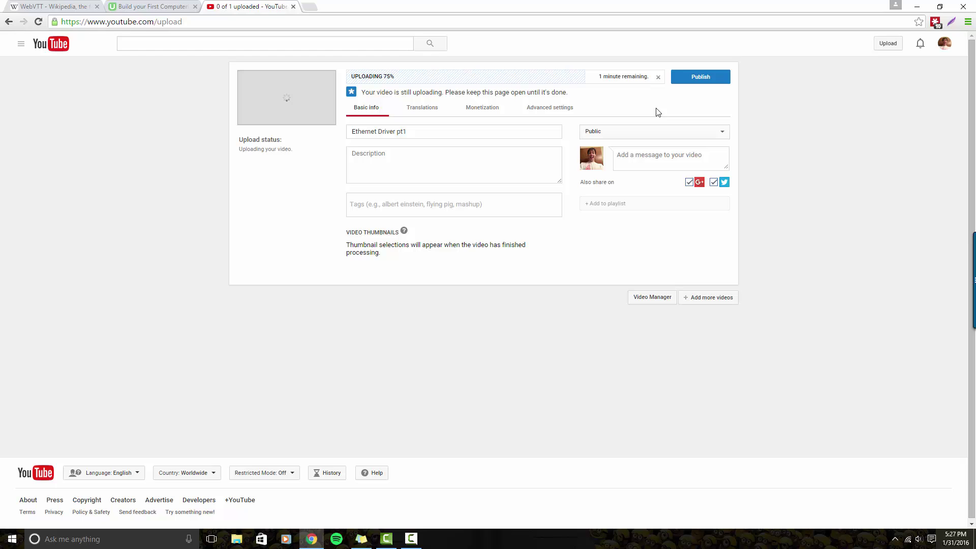
{"action": "left_click", "coordinate": [643, 133]}
{"action": "left_click", "coordinate": [632, 160]}
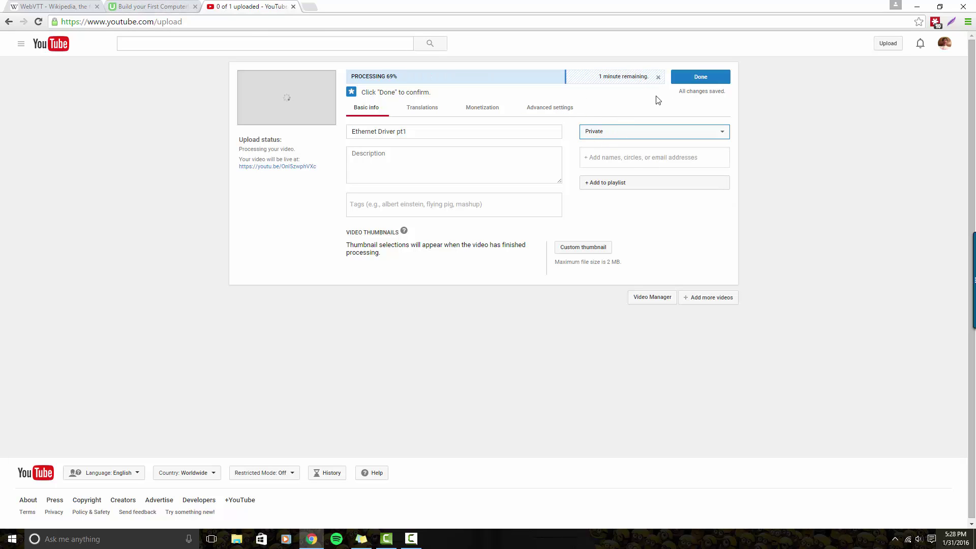
{"action": "left_click", "coordinate": [700, 78]}
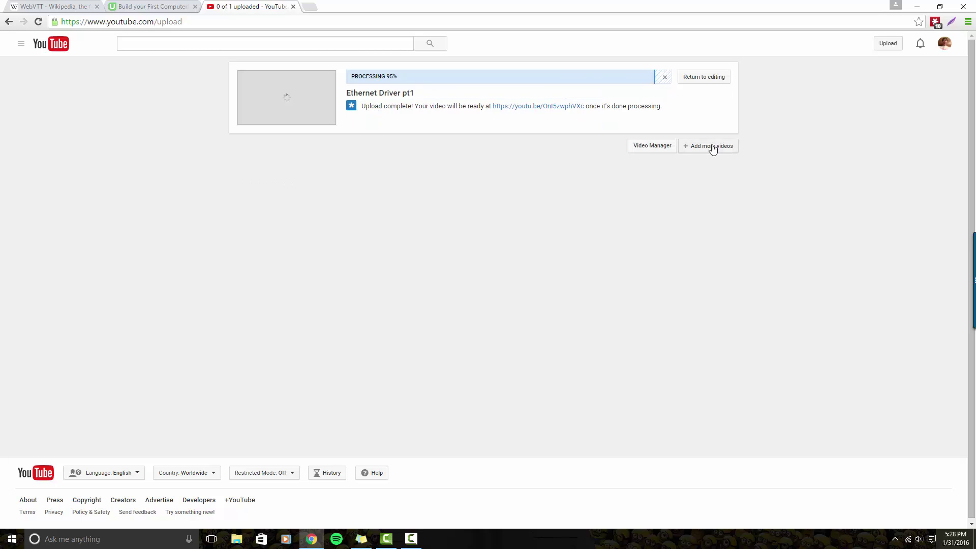
Step: Open the 1st Boot Up edit page after Ethernet Driver pt1's subtitles prove unavailable
{"action": "left_click", "coordinate": [652, 151]}
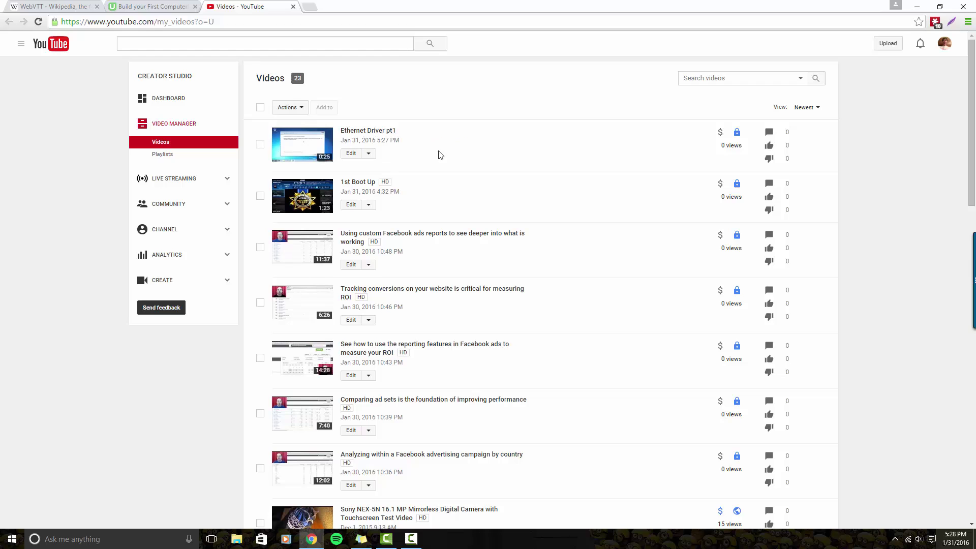
{"action": "left_click", "coordinate": [353, 153]}
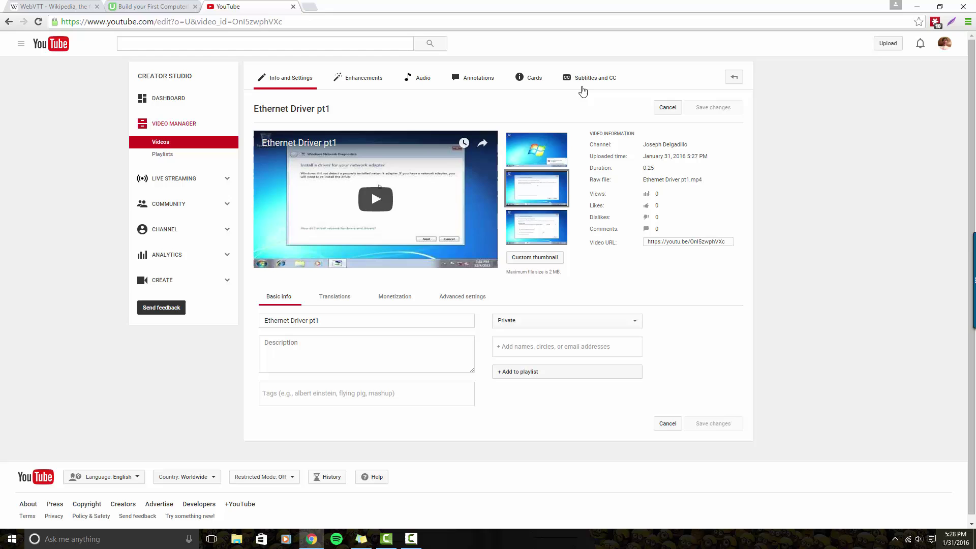
{"action": "left_click", "coordinate": [591, 81]}
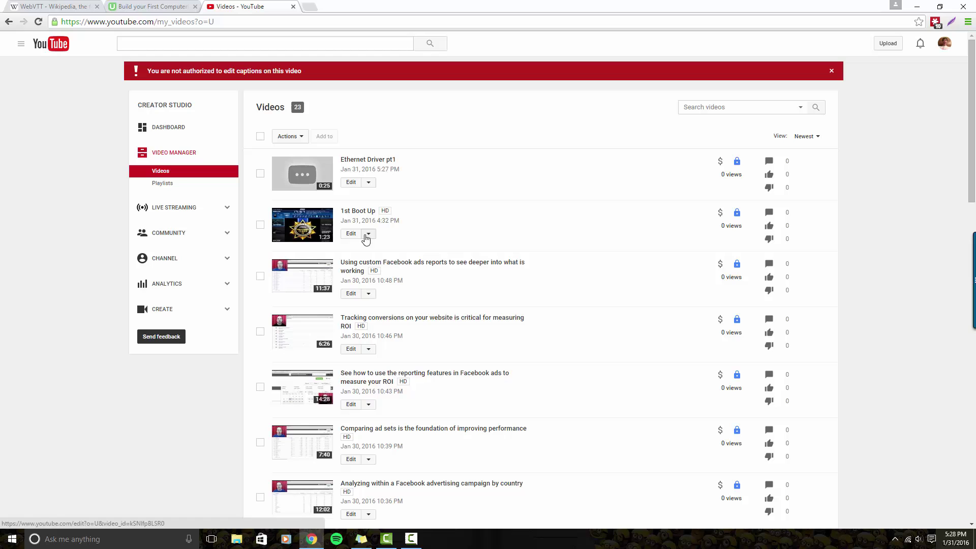
{"action": "left_click", "coordinate": [350, 234]}
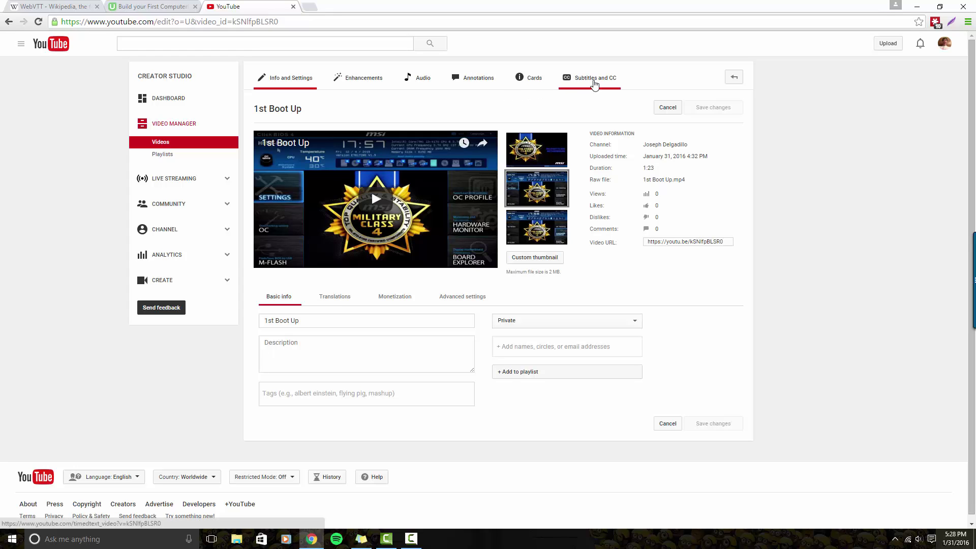
Step: Open 1st Boot Up's published English (Automatic) caption track
{"action": "left_click", "coordinate": [595, 81]}
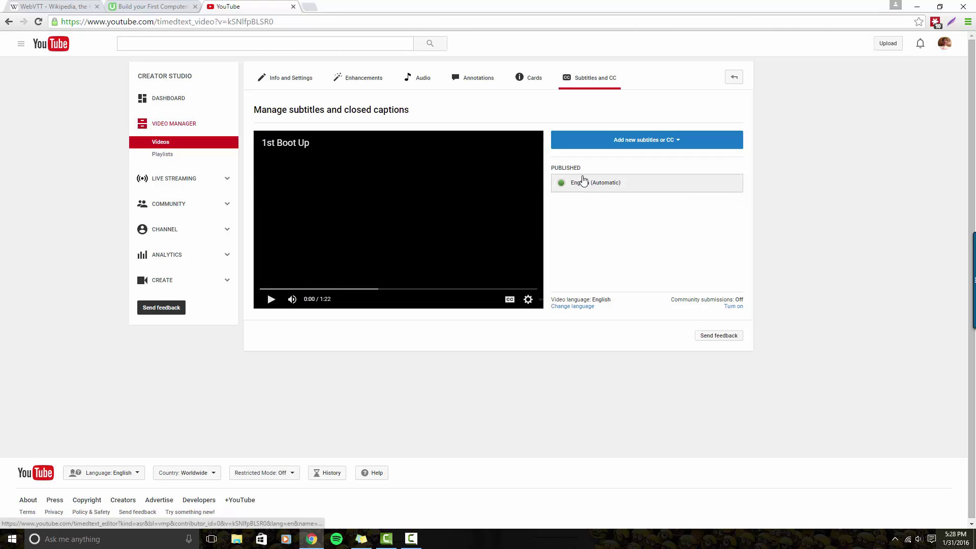
{"action": "left_click", "coordinate": [603, 190]}
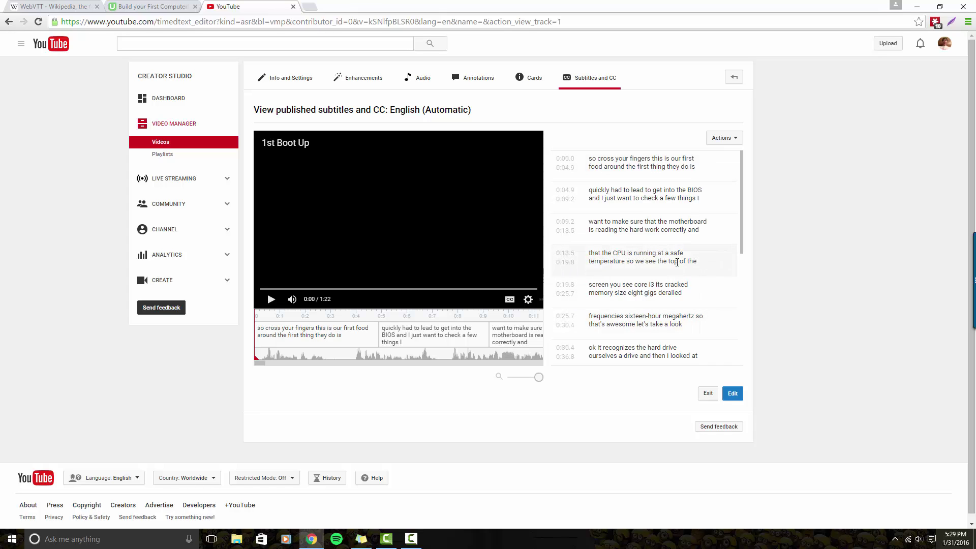
Step: Put the English (Automatic) track into edit mode and play the first seconds, then pause
{"action": "left_click", "coordinate": [736, 395]}
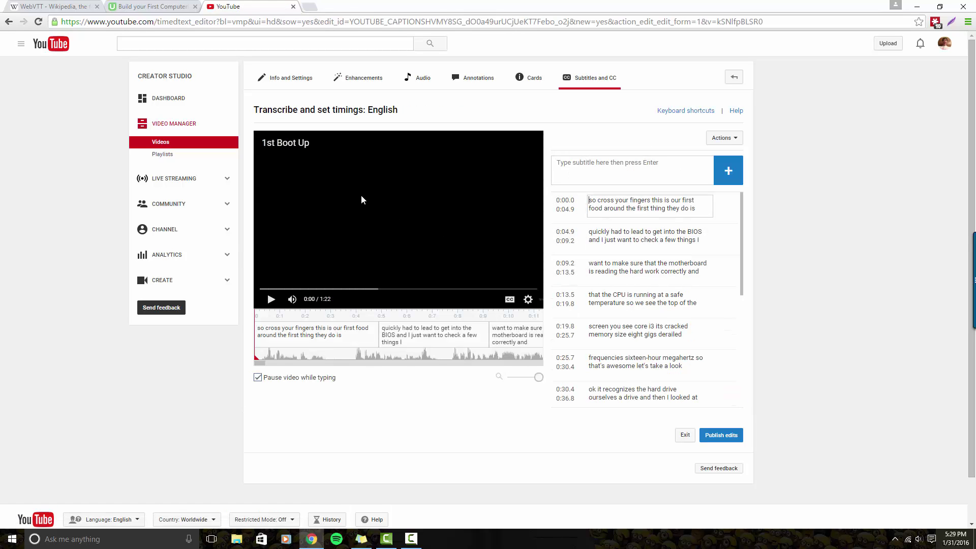
{"action": "left_click", "coordinate": [383, 201]}
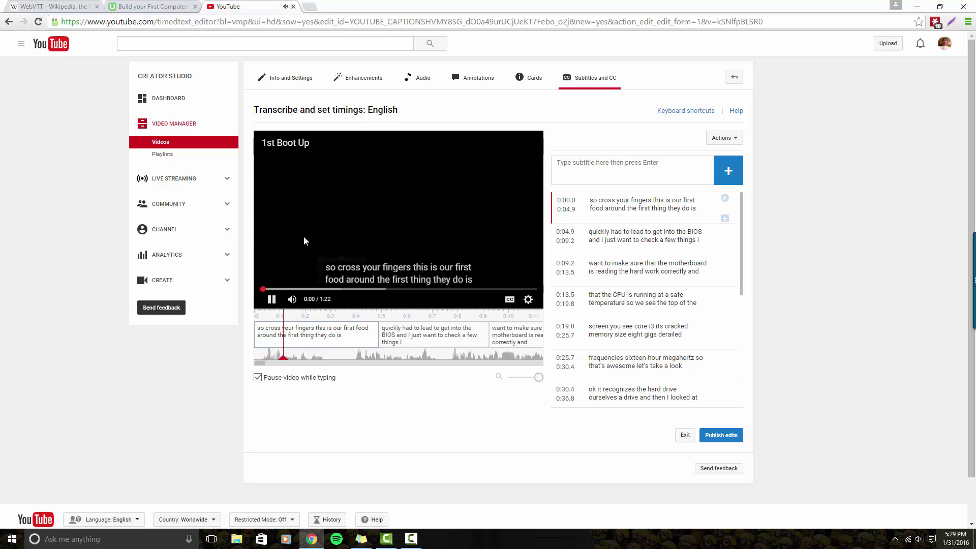
{"action": "left_click", "coordinate": [429, 198]}
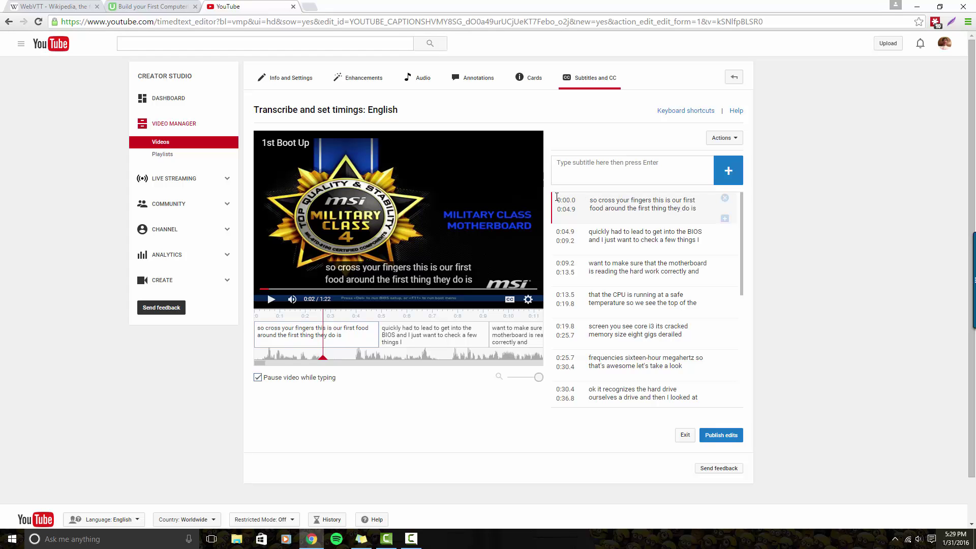
Step: Start the first caption with 'So,' and replace the misheard 'food' with 'boot-up'
{"action": "left_click", "coordinate": [596, 200]}
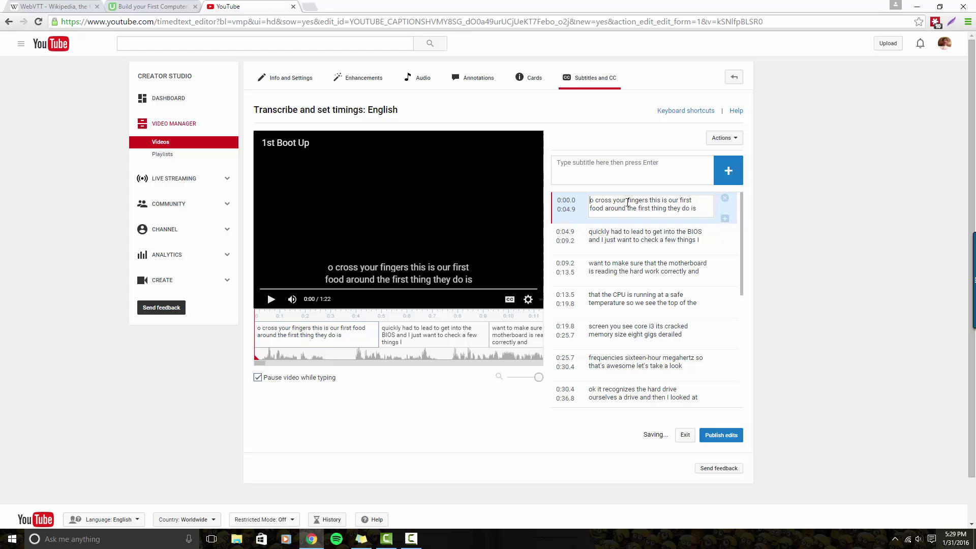
{"action": "type", "text": "So"}
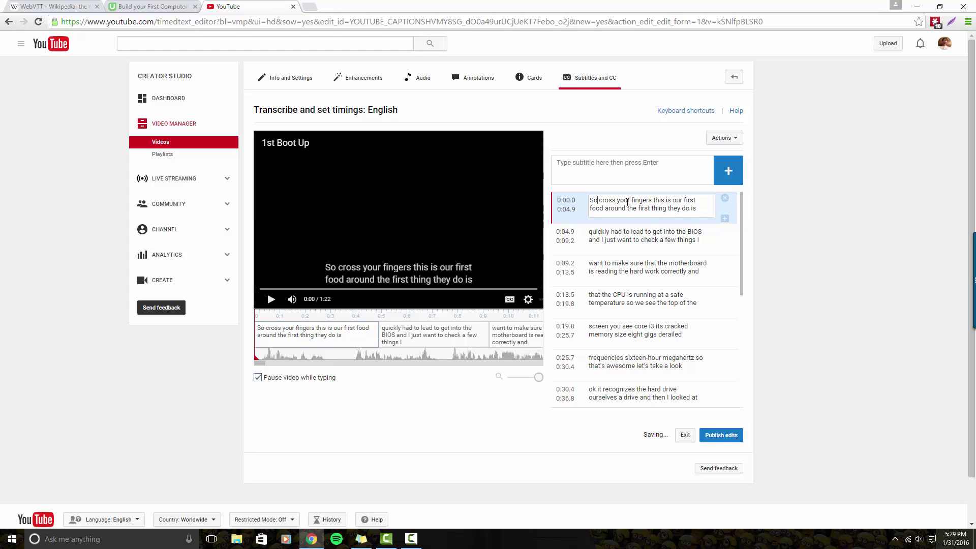
{"action": "type", "text": ","}
{"action": "left_click", "coordinate": [437, 169]}
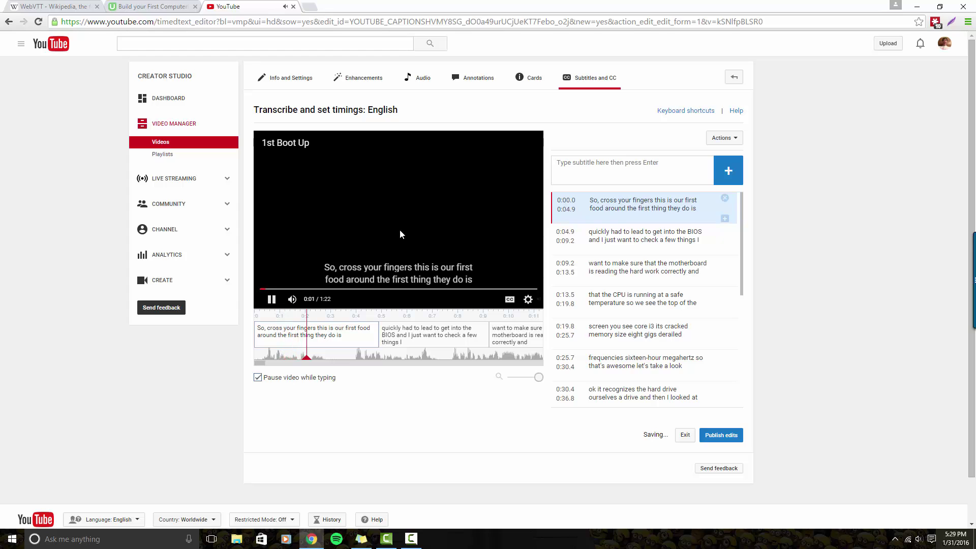
{"action": "left_click", "coordinate": [385, 238]}
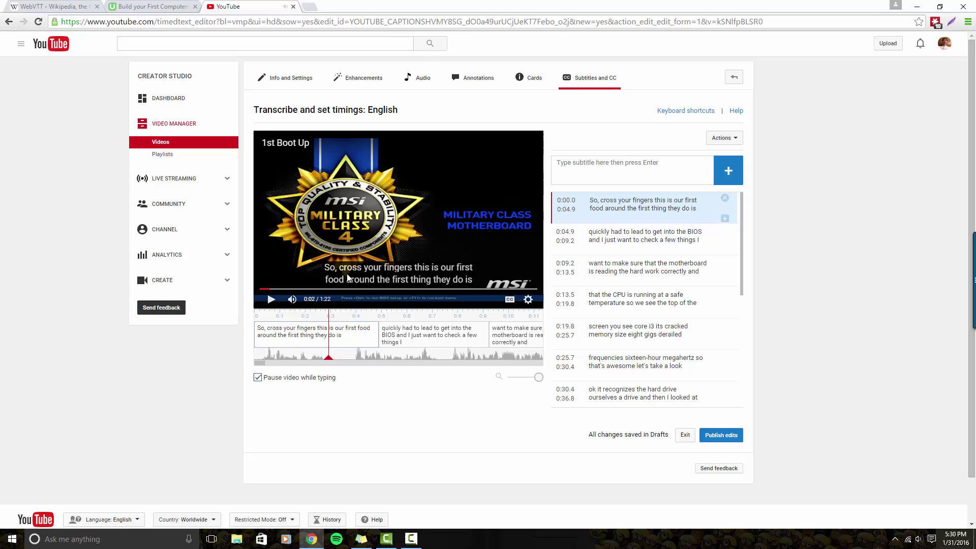
{"action": "left_click", "coordinate": [604, 207]}
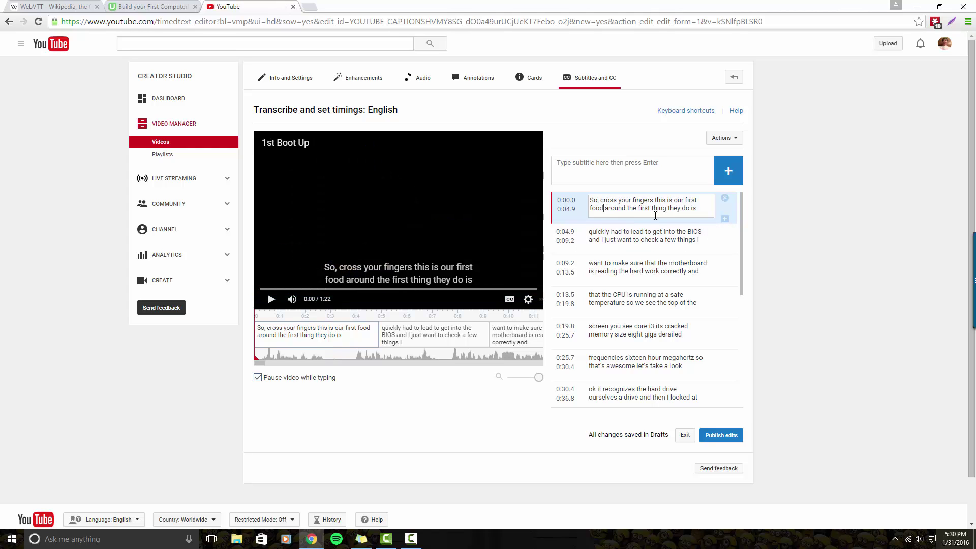
{"action": "key", "text": "BackSpace"}
{"action": "key", "text": "BackSpace"}
{"action": "key", "text": "BackSpace"}
{"action": "key", "text": "BackSpace"}
{"action": "type", "text": "boot"}
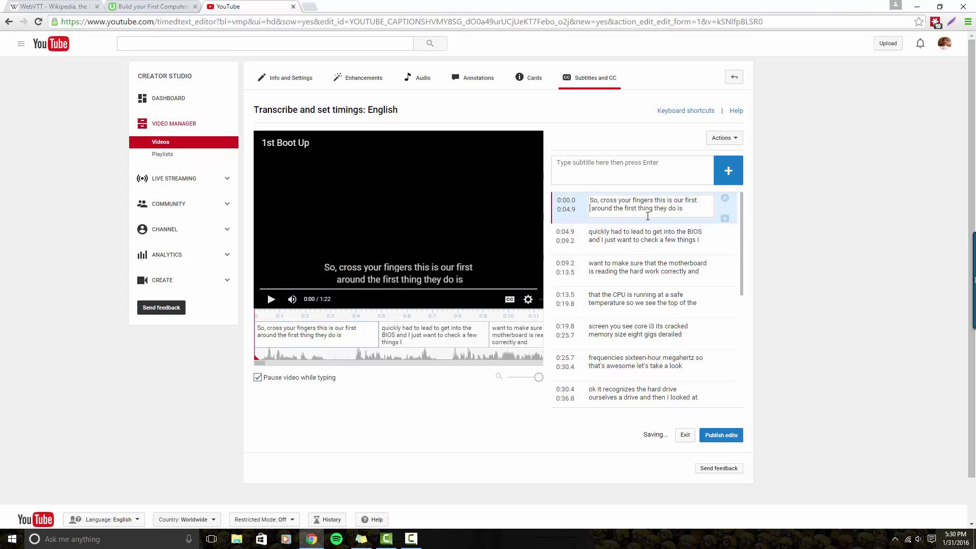
{"action": "type", "text": "-up"}
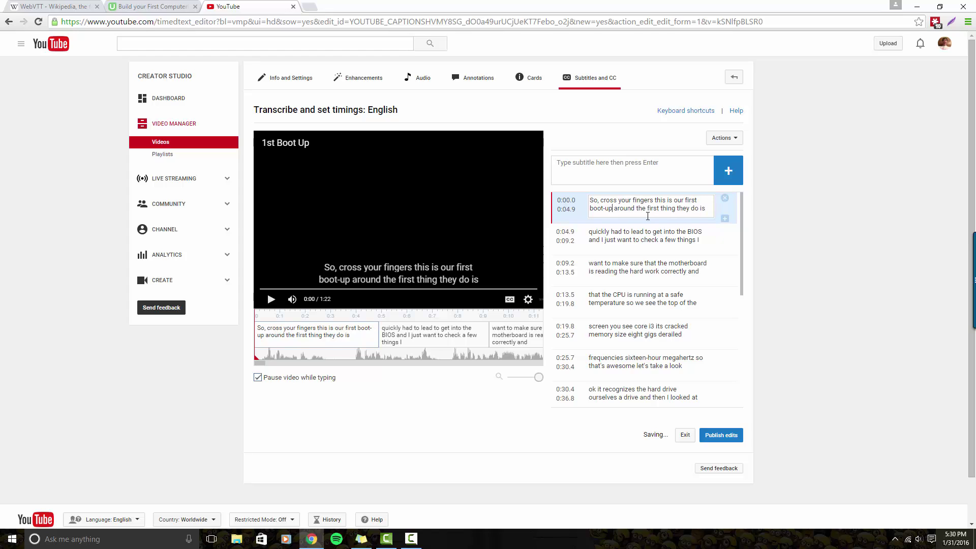
{"action": "left_click", "coordinate": [438, 221]}
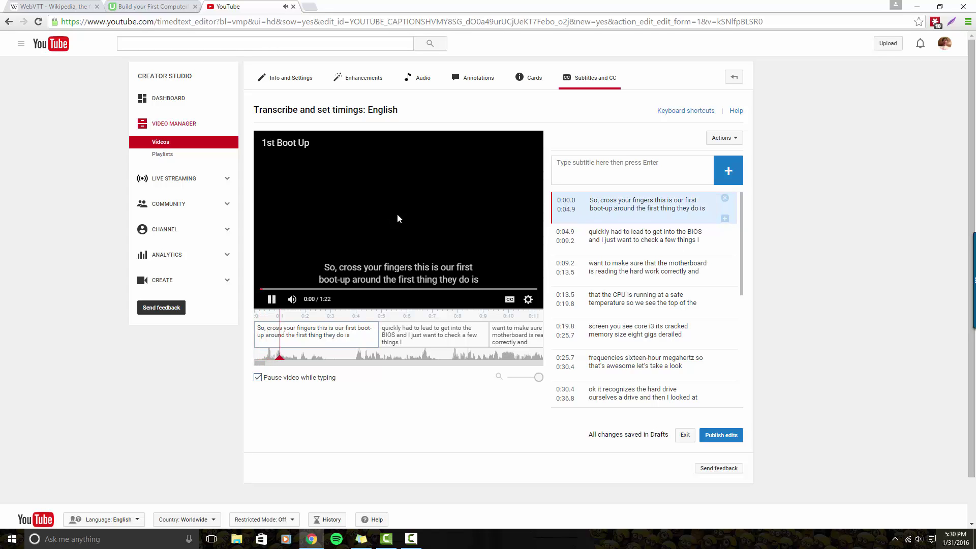
{"action": "mouse_move", "coordinate": [491, 209]}
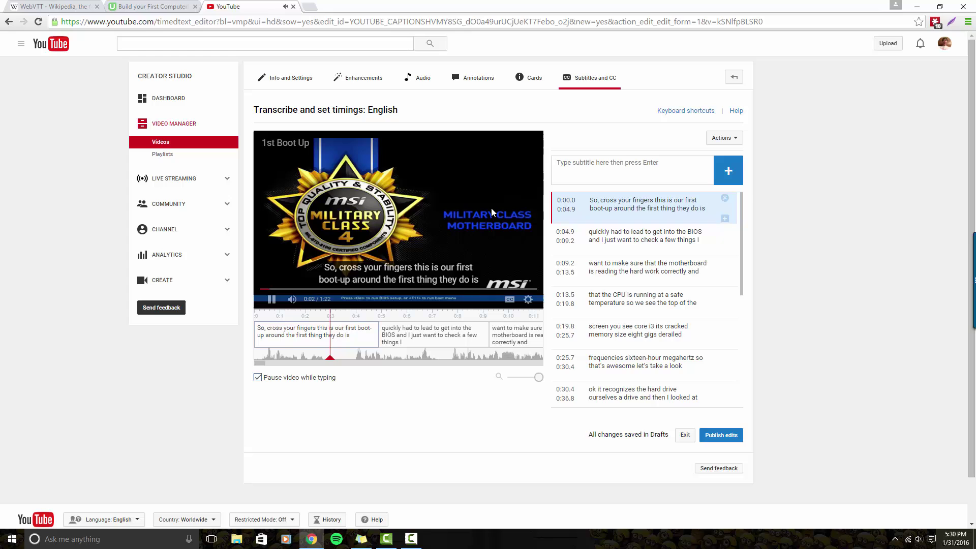
{"action": "left_click", "coordinate": [495, 209]}
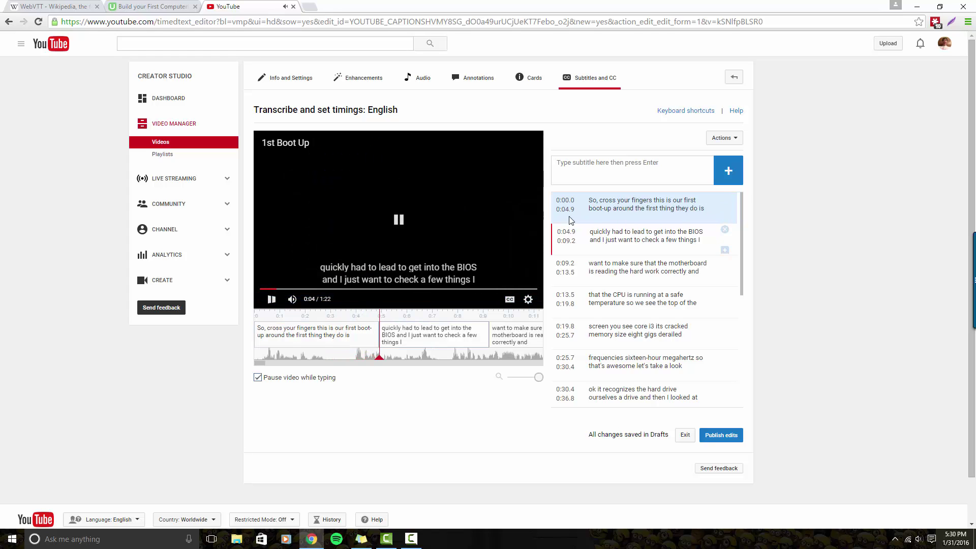
Step: Add a period to the first caption and replace 'around' with 'Alright,'
{"action": "left_click", "coordinate": [610, 210]}
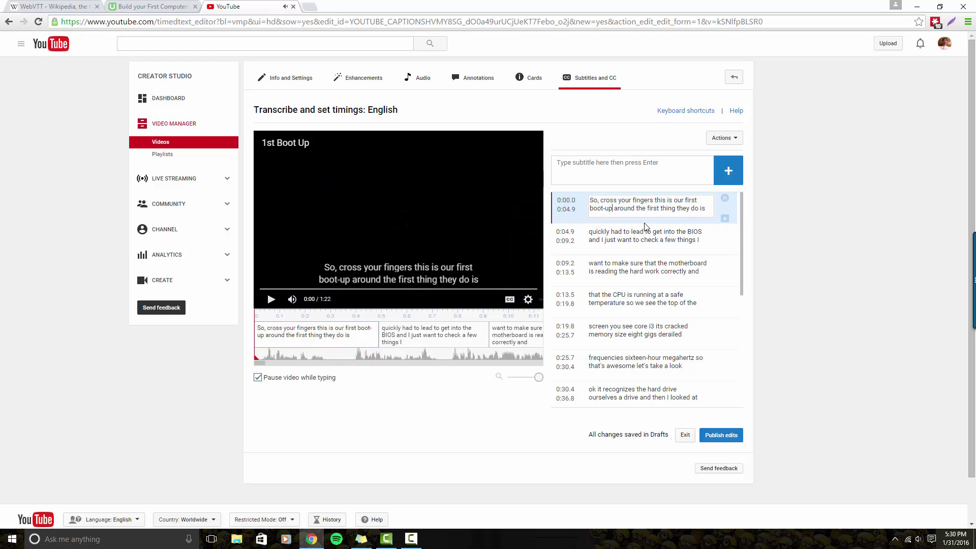
{"action": "type", "text": "."}
{"action": "key", "text": "Right"}
{"action": "key", "text": "Right"}
{"action": "key", "text": "Right"}
{"action": "key", "text": "Right"}
{"action": "key", "text": "Right"}
{"action": "key", "text": "Right"}
{"action": "key", "text": "Right"}
{"action": "key", "text": "BackSpace"}
{"action": "key", "text": "BackSpace"}
{"action": "key", "text": "BackSpace"}
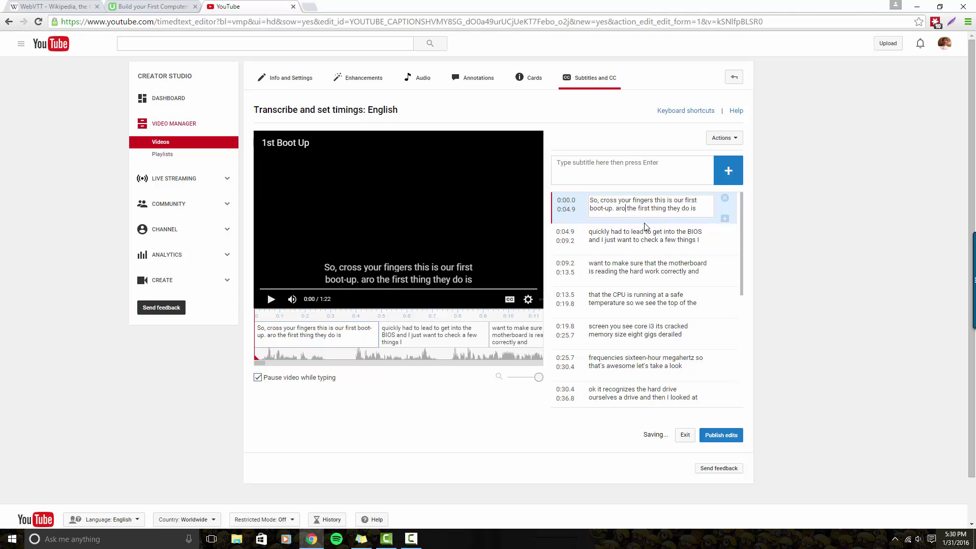
{"action": "key", "text": "BackSpace"}
{"action": "key", "text": "BackSpace"}
{"action": "key", "text": "BackSpace"}
{"action": "type", "text": "Alright"}
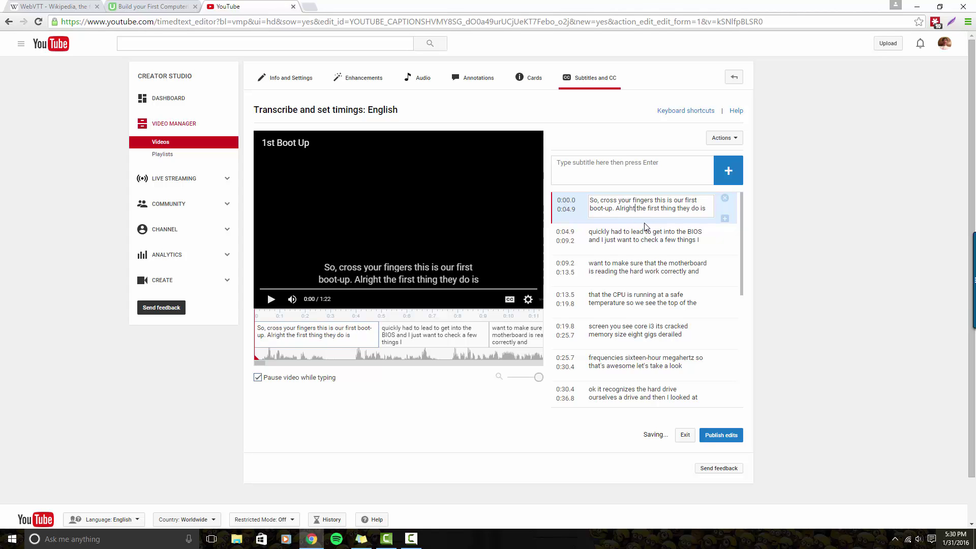
{"action": "type", "text": ","}
{"action": "left_click", "coordinate": [409, 205]}
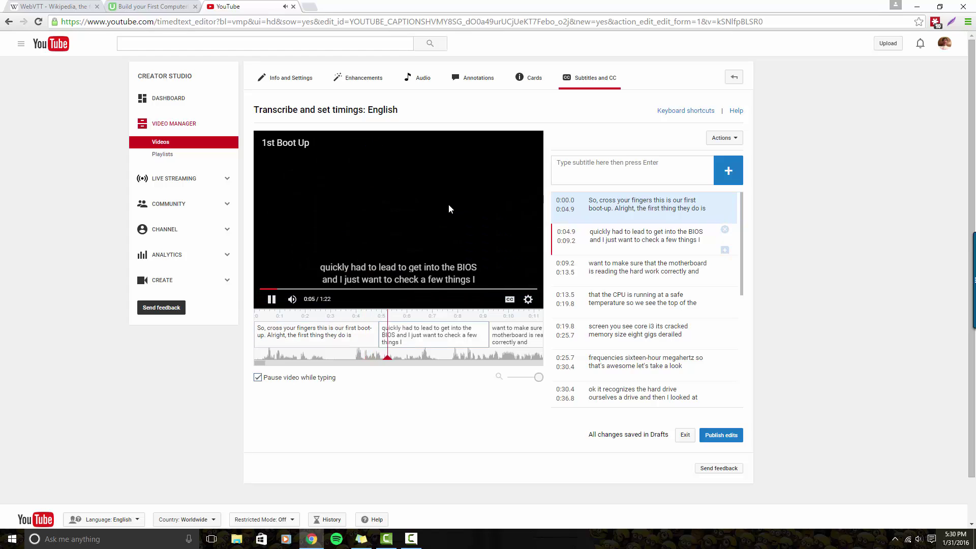
{"action": "key", "text": "shift+space"}
Step: Replace the misheard word in the first caption with 'I'm going to'
{"action": "left_click", "coordinate": [689, 209]}
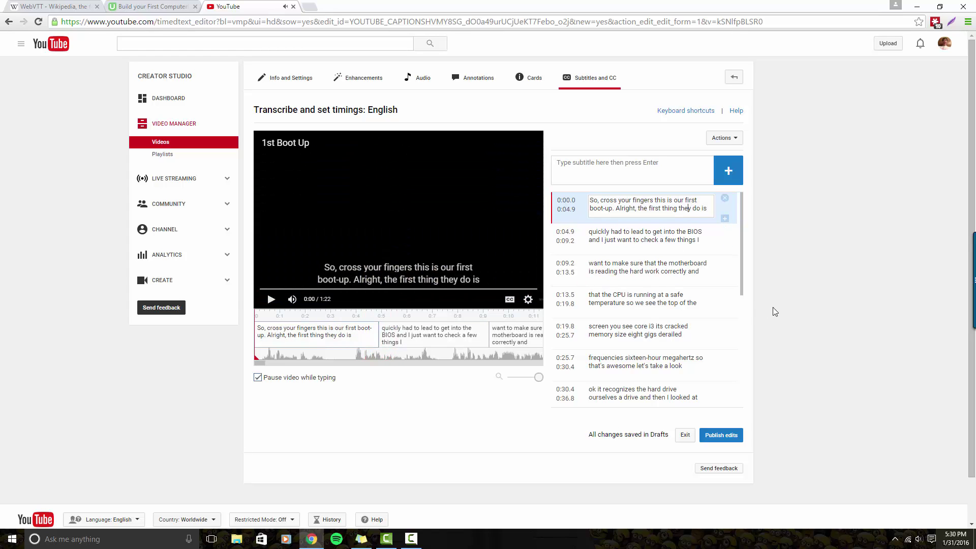
{"action": "key", "text": "BackSpace"}
{"action": "key", "text": "BackSpace"}
{"action": "key", "text": "BackSpace"}
{"action": "key", "text": "BackSpace"}
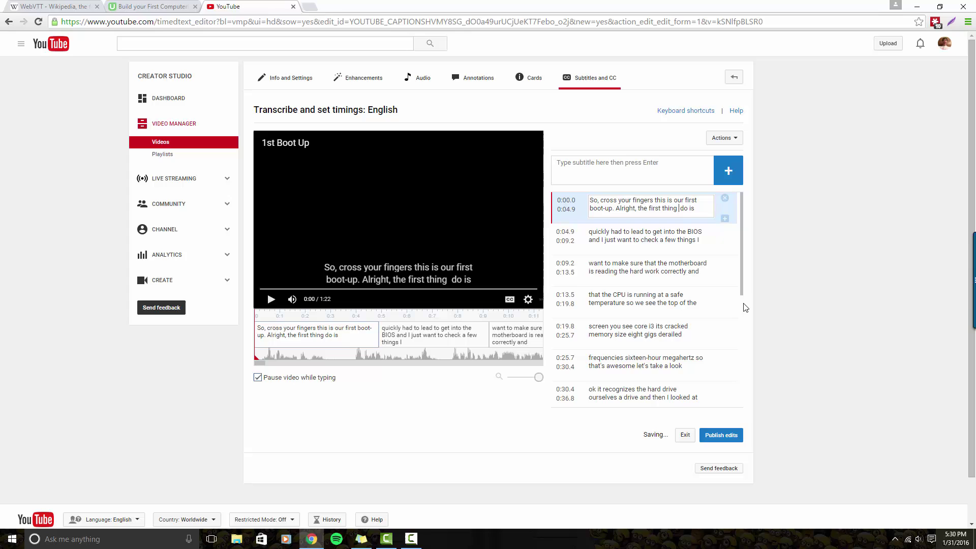
{"action": "type", "text": "I'm going to"}
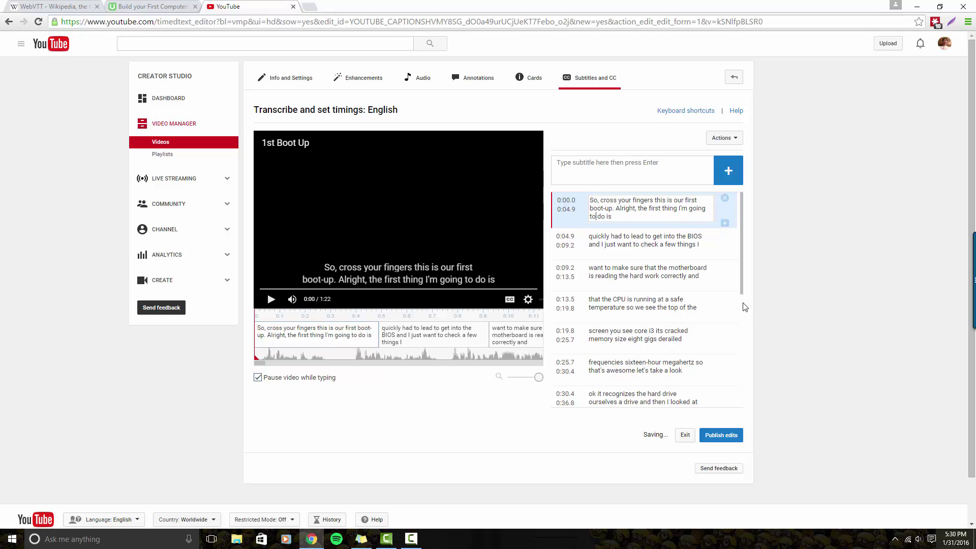
Step: Correct 'had to lead' to 'hit "delete"' in the second caption and replay it
{"action": "left_click_drag", "start_coordinate": [624, 236], "coordinate": [632, 246]}
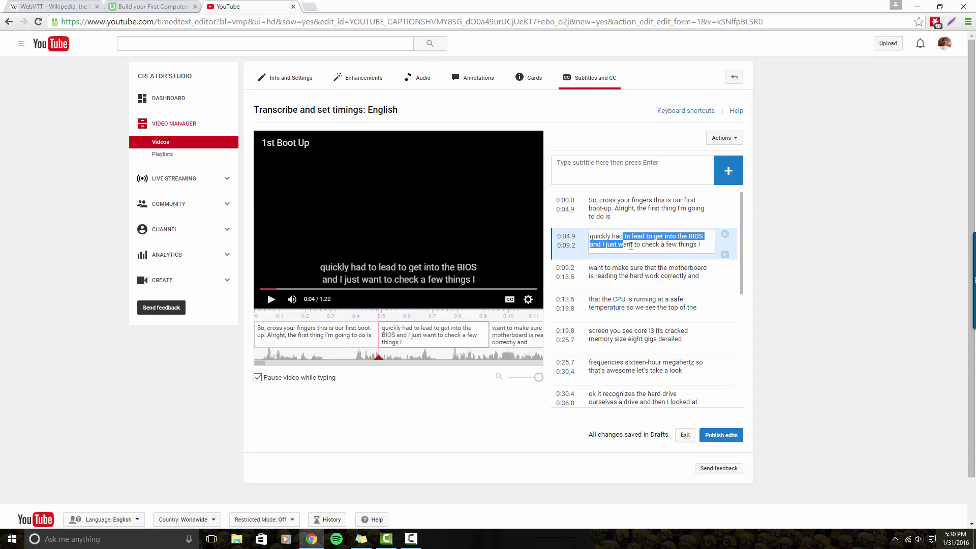
{"action": "left_click", "coordinate": [585, 239]}
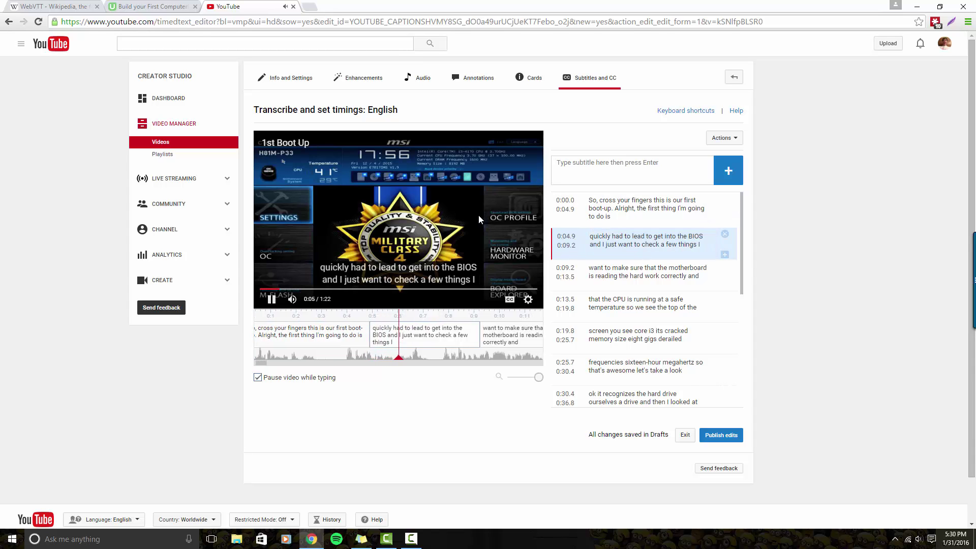
{"action": "left_click", "coordinate": [624, 236]}
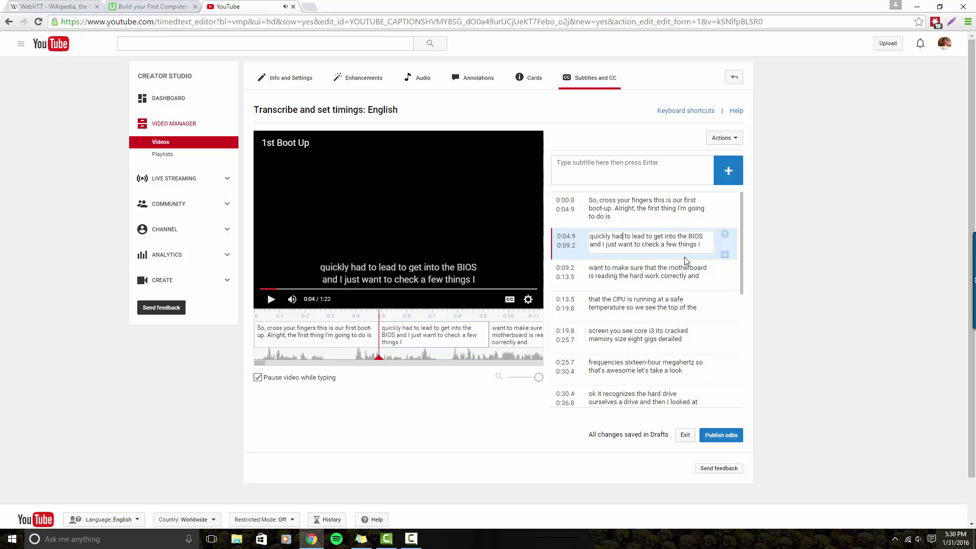
{"action": "key", "text": "BackSpace"}
{"action": "key", "text": "BackSpace"}
{"action": "type", "text": "it"}
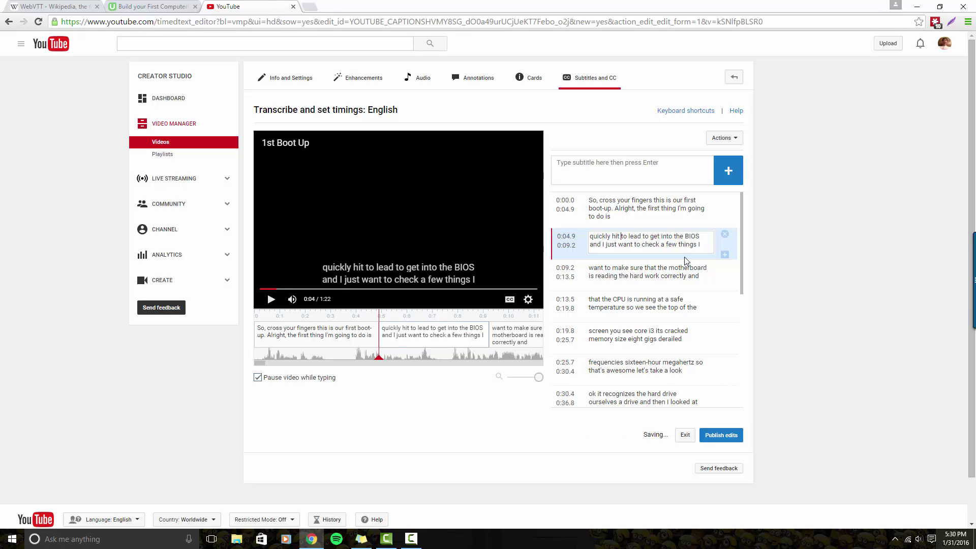
{"action": "key", "text": "Right"}
{"action": "key", "text": "Right"}
{"action": "key", "text": "Right"}
{"action": "key", "text": "BackSpace"}
{"action": "key", "text": "BackSpace"}
{"action": "key", "text": "BackSpace"}
{"action": "key", "text": "BackSpace"}
{"action": "key", "text": "BackSpace"}
{"action": "key", "text": "BackSpace"}
{"action": "key", "text": "BackSpace"}
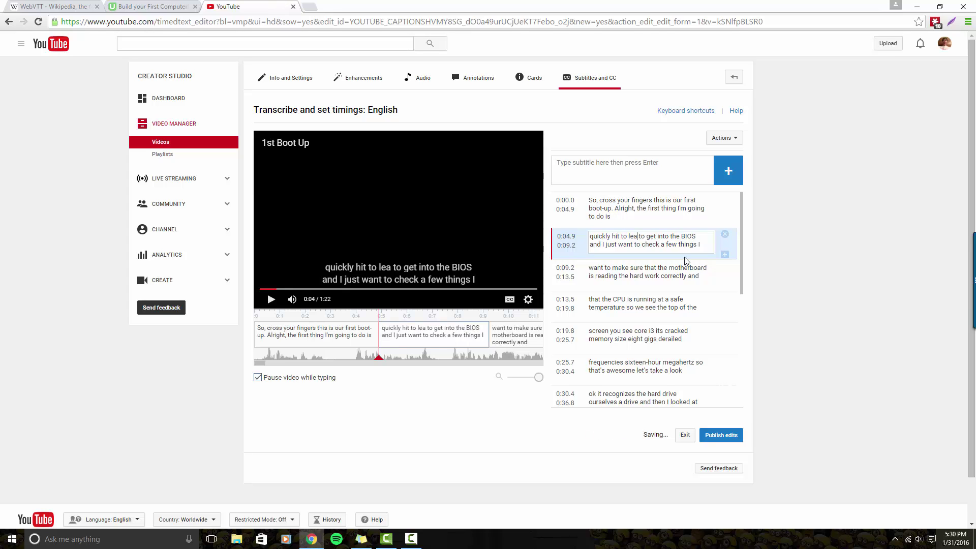
{"action": "type", "text": "\"delete"}
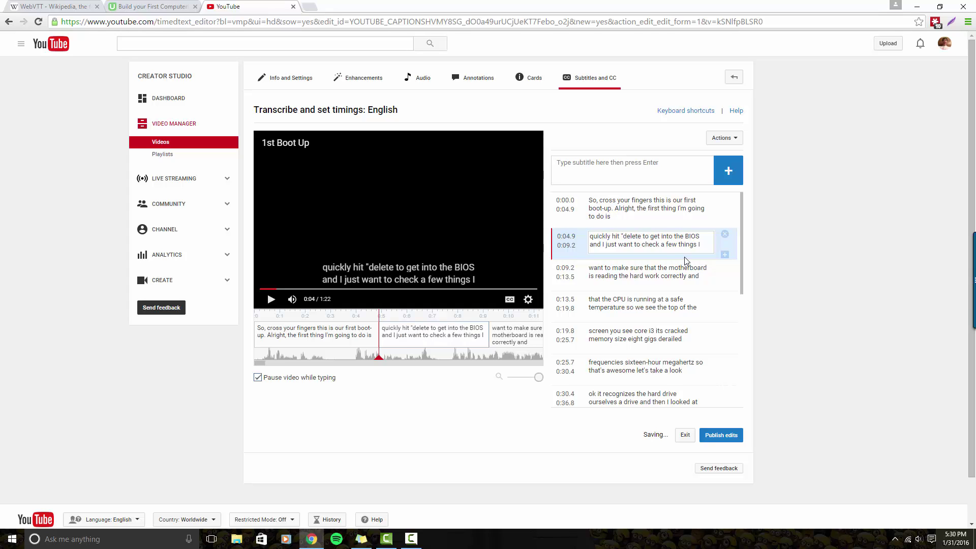
{"action": "type", "text": "\""}
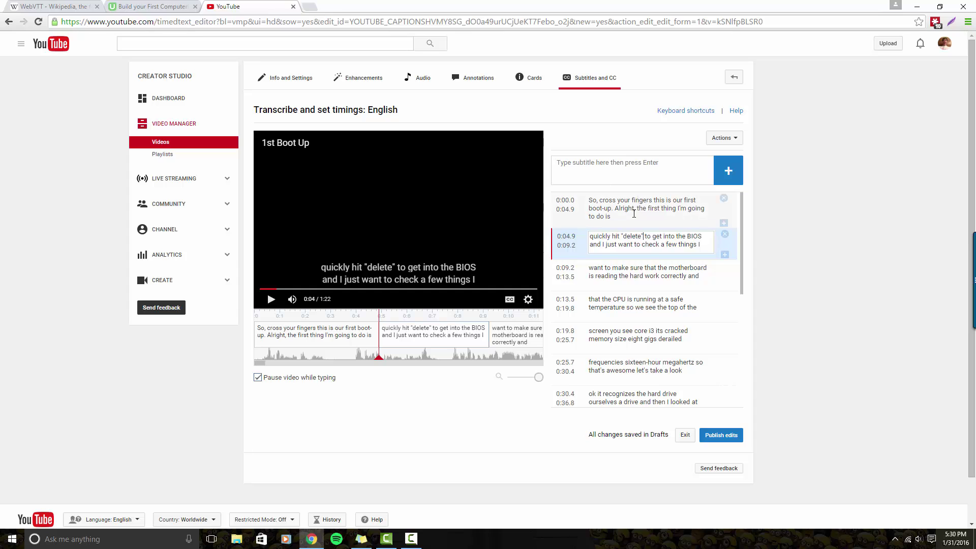
{"action": "left_click", "coordinate": [478, 212]}
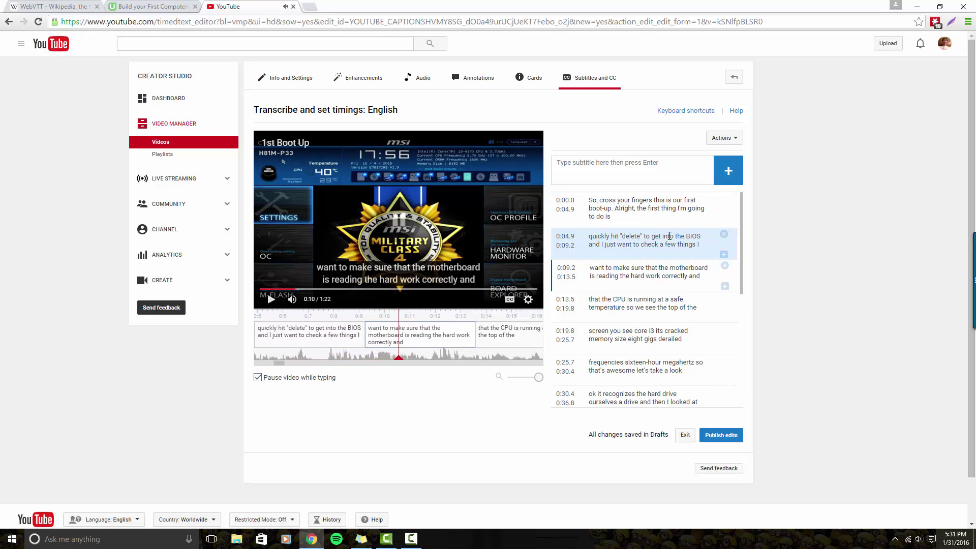
Step: End the 0:04.9 caption with 'few things.' and change 'work' to 'ware' at 0:09.2
{"action": "left_click", "coordinate": [694, 246]}
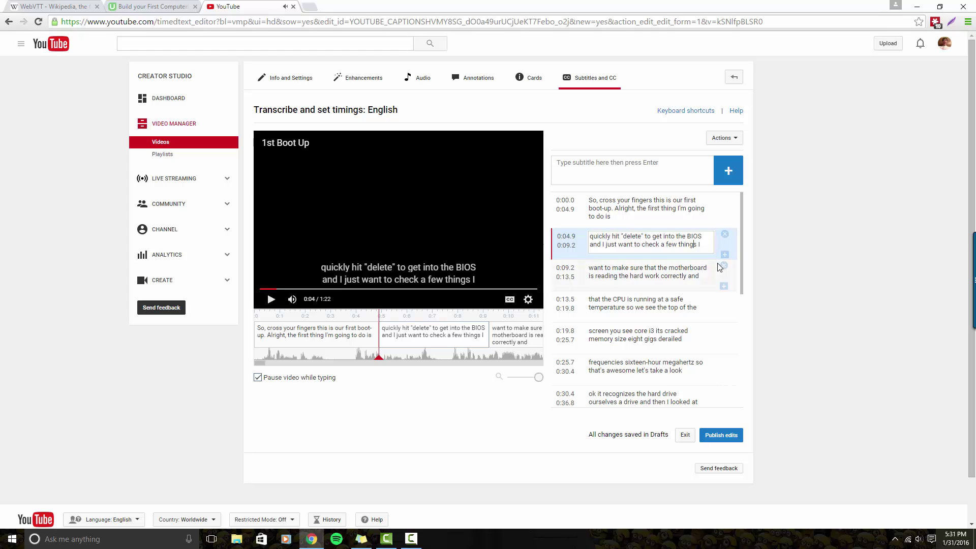
{"action": "type", "text": "."}
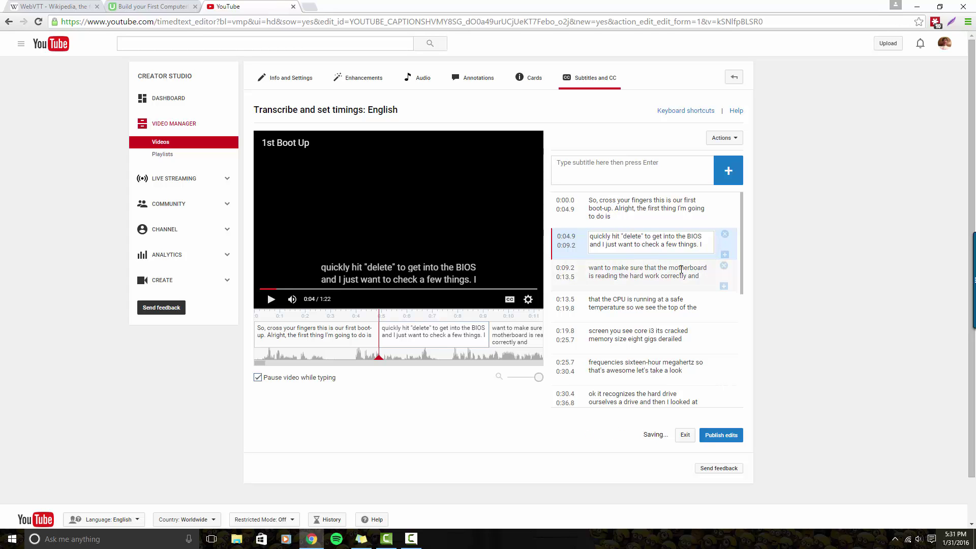
{"action": "left_click", "coordinate": [648, 279]}
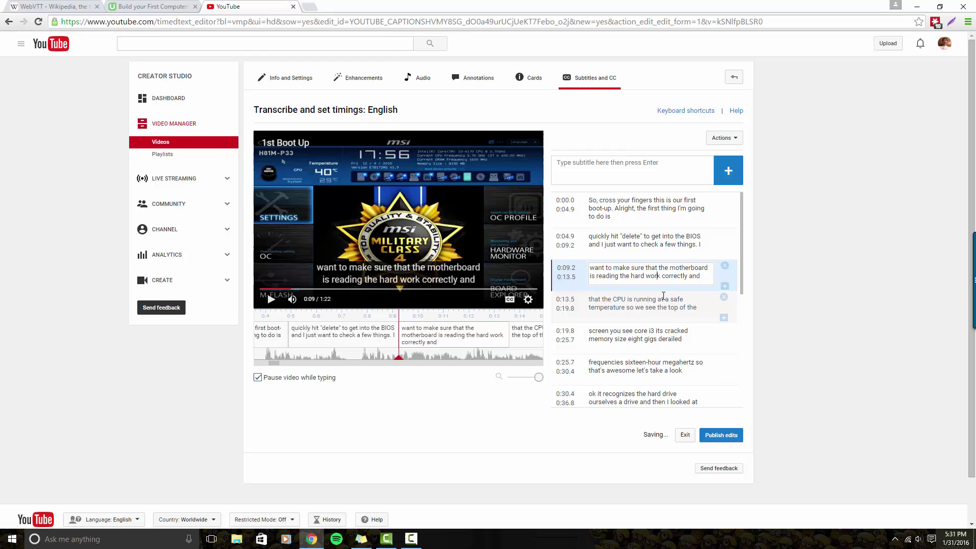
{"action": "key", "text": "BackSpace"}
{"action": "key", "text": "BackSpace"}
{"action": "key", "text": "BackSpace"}
{"action": "key", "text": "BackSpace"}
{"action": "key", "text": "BackSpace"}
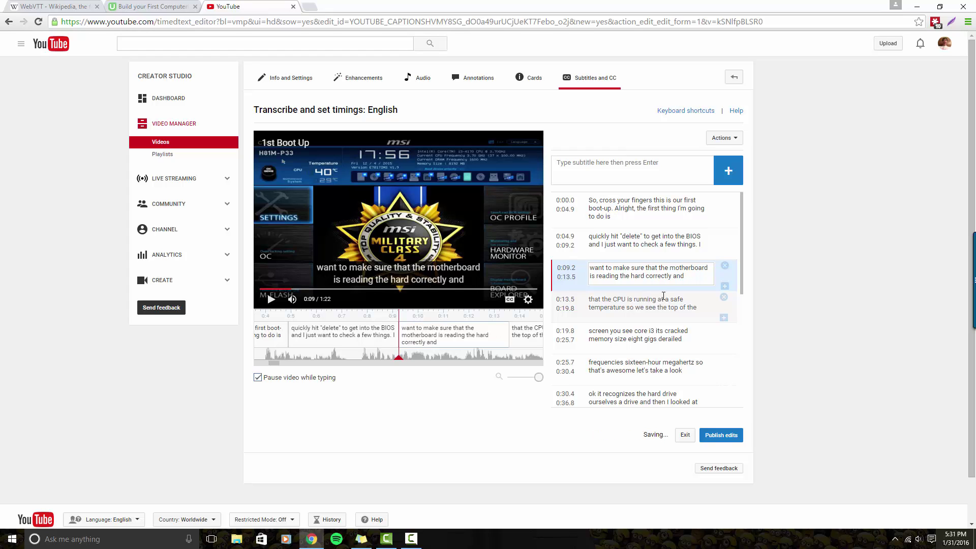
{"action": "type", "text": "ware"}
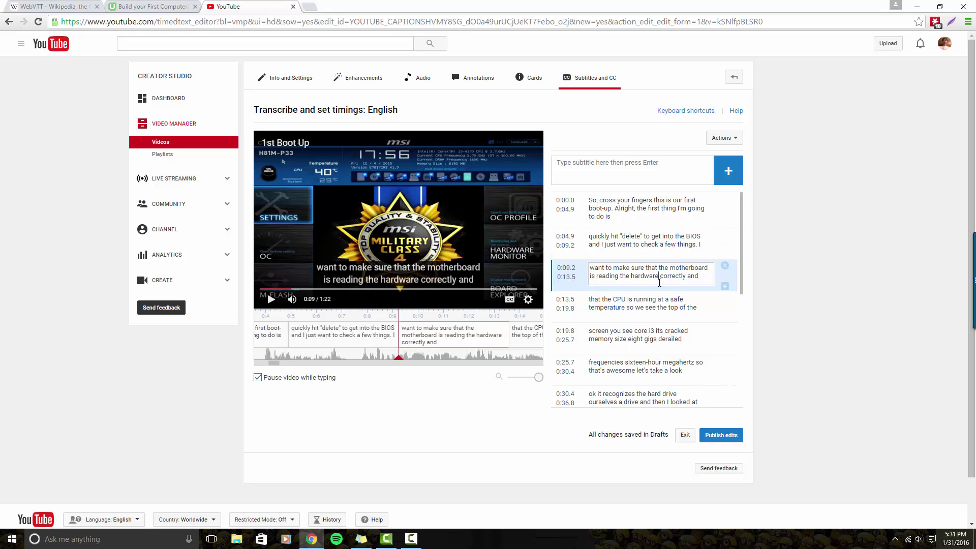
{"action": "scroll", "coordinate": [656, 277], "scroll_direction": "down", "scroll_amount": 1}
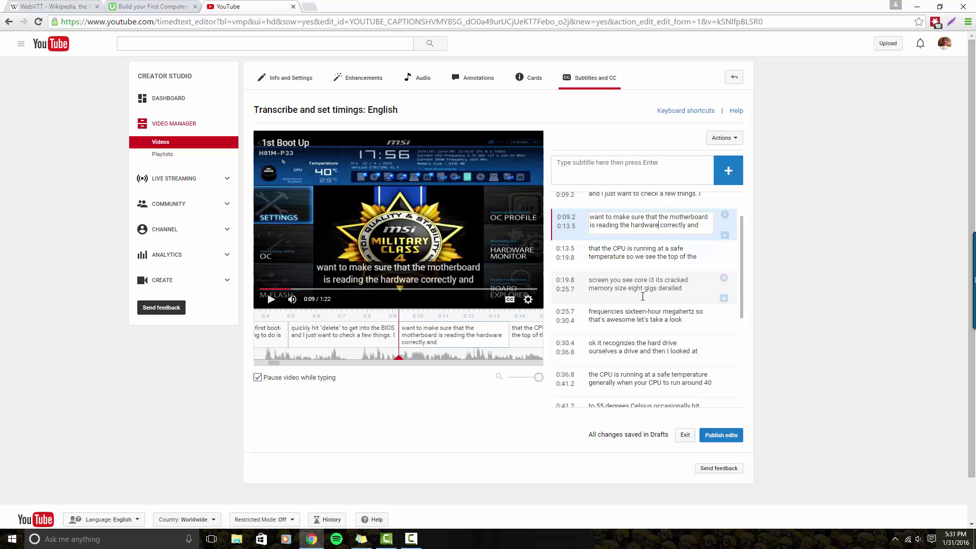
{"action": "scroll", "coordinate": [617, 341], "scroll_direction": "up", "scroll_amount": 1}
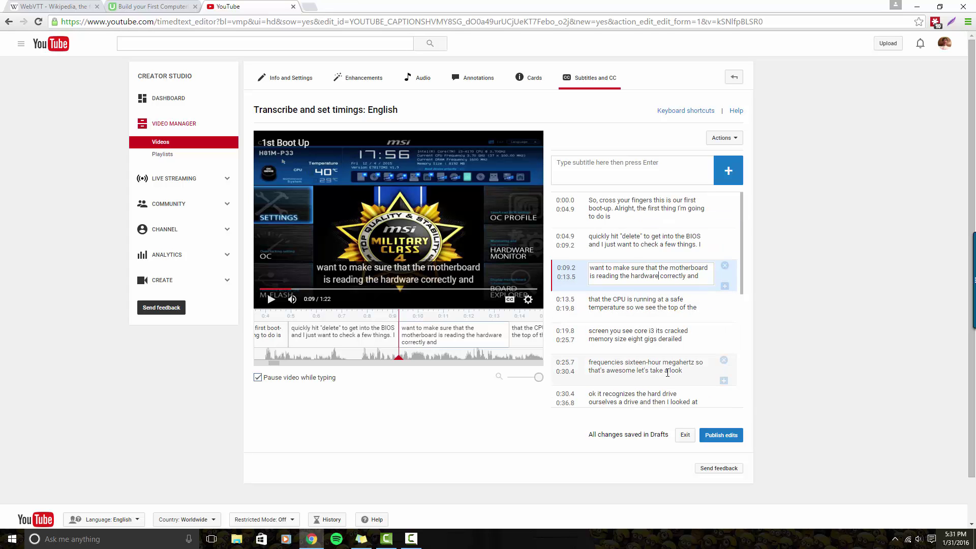
{"action": "scroll", "coordinate": [666, 374], "scroll_direction": "down", "scroll_amount": 1}
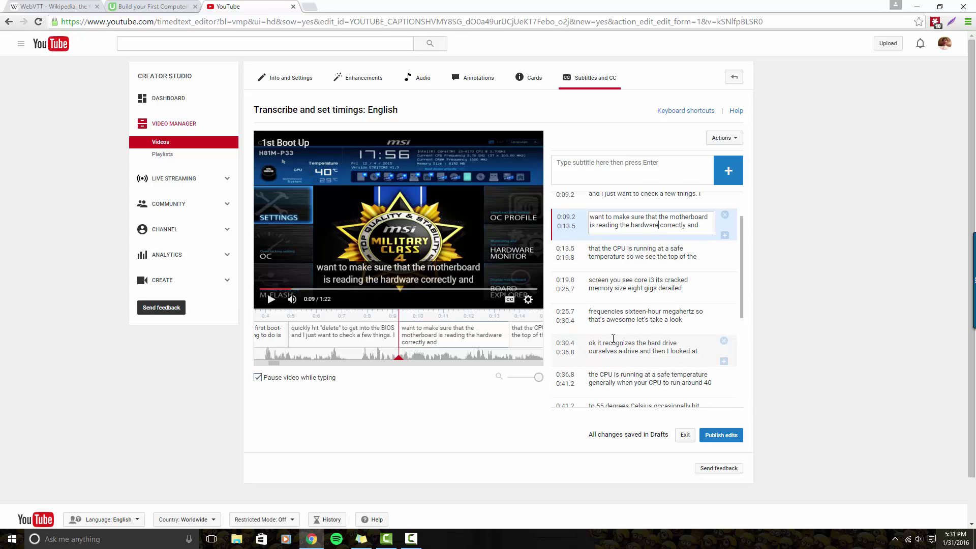
{"action": "scroll", "coordinate": [640, 313], "scroll_direction": "up", "scroll_amount": 1}
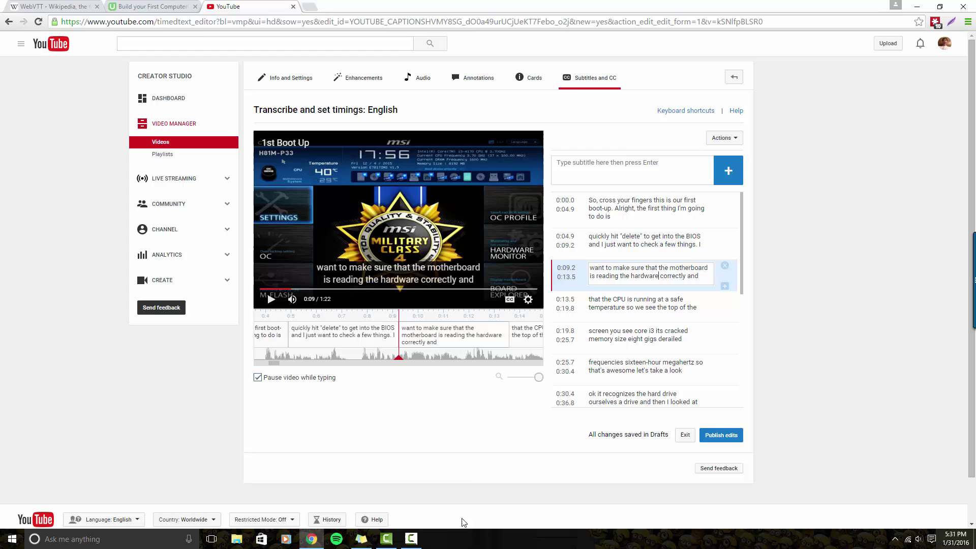
{"action": "left_click", "coordinate": [420, 545]}
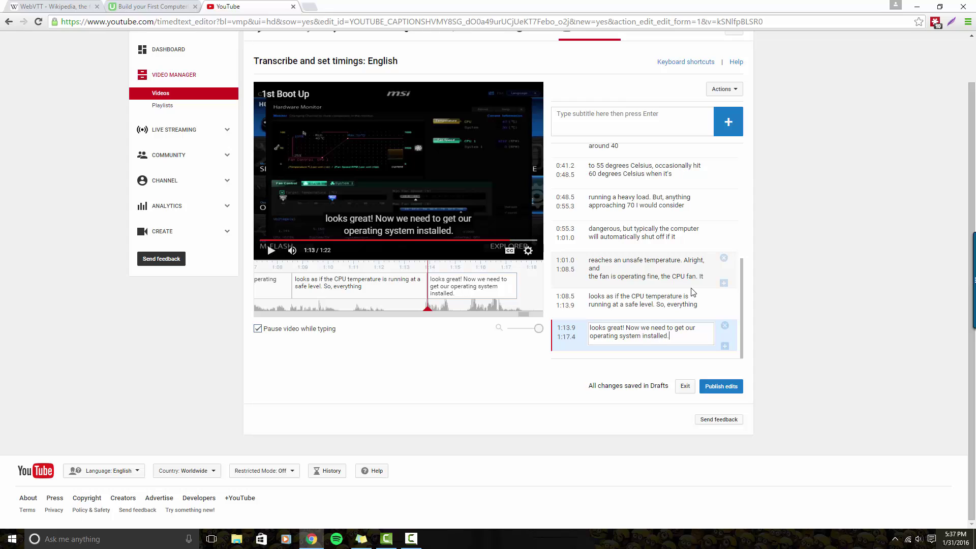
Step: Scroll through the caption list to review every corrected line up to 1:17.4
{"action": "scroll", "coordinate": [677, 293], "scroll_direction": "up", "scroll_amount": 2}
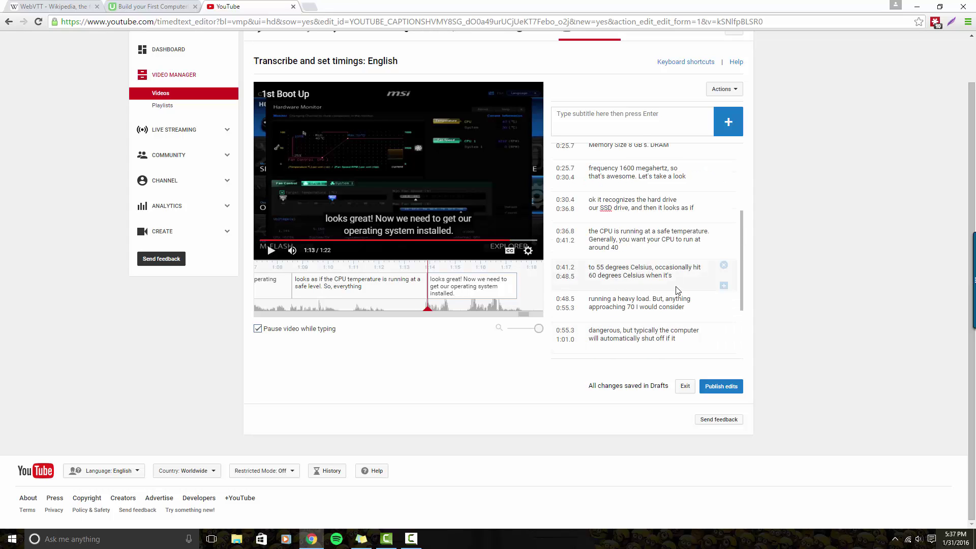
{"action": "scroll", "coordinate": [678, 291], "scroll_direction": "up", "scroll_amount": 2}
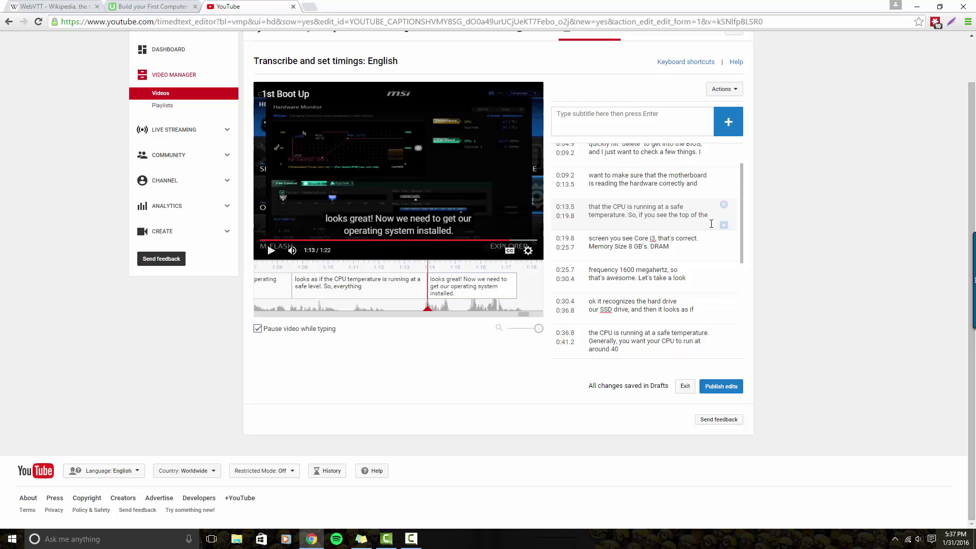
{"action": "scroll", "coordinate": [676, 244], "scroll_direction": "down", "scroll_amount": 3}
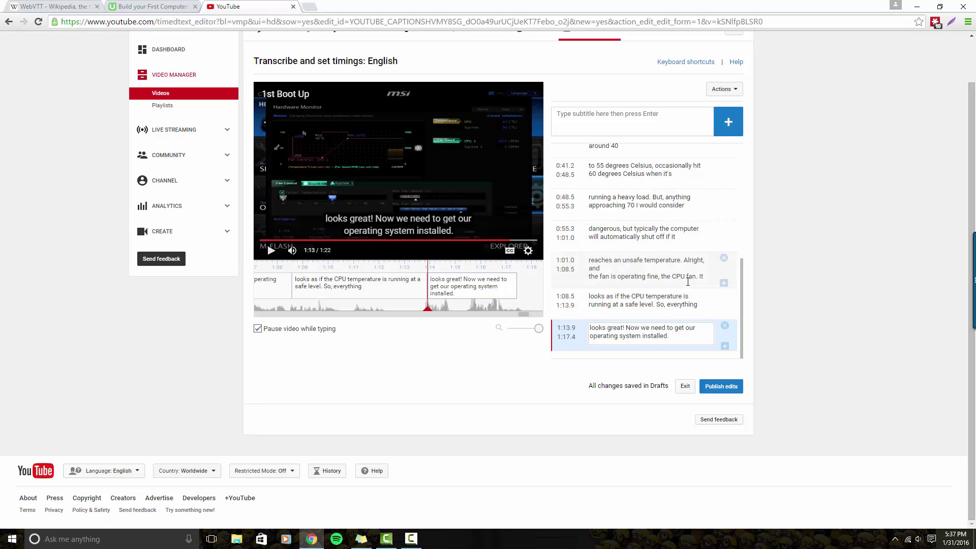
{"action": "scroll", "coordinate": [677, 298], "scroll_direction": "up", "scroll_amount": 1}
{"action": "scroll", "coordinate": [677, 297], "scroll_direction": "up", "scroll_amount": 1}
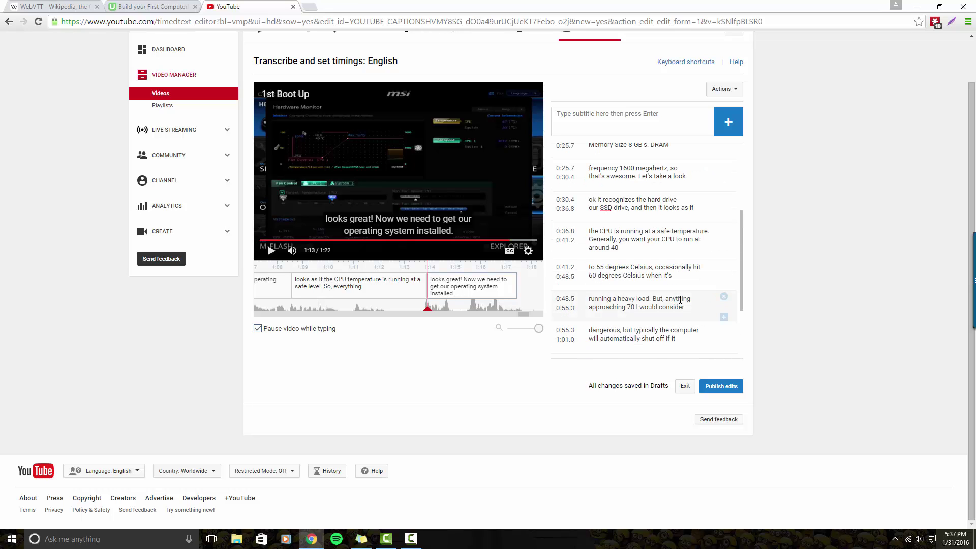
{"action": "scroll", "coordinate": [680, 300], "scroll_direction": "down", "scroll_amount": 2}
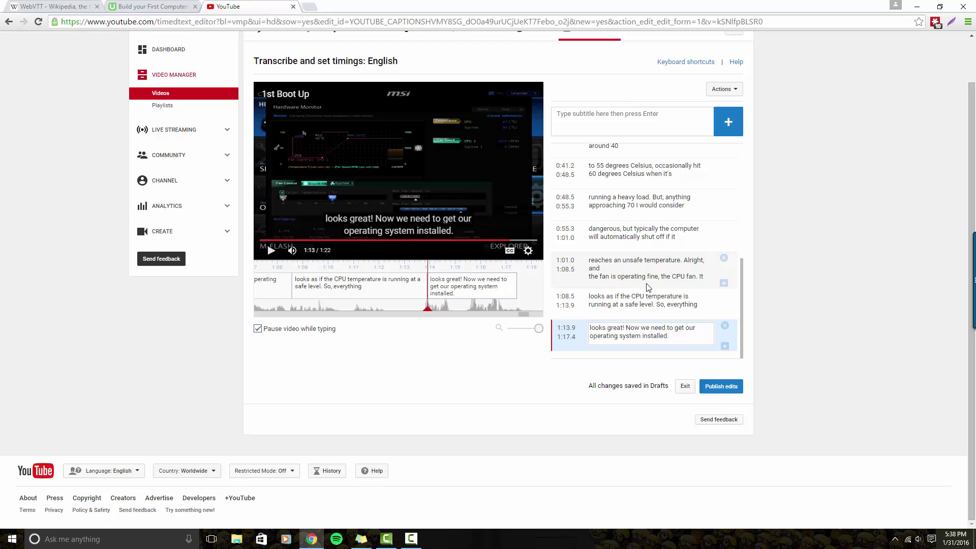
Step: Publish the corrected English captions and download them as captions.vtt
{"action": "left_click", "coordinate": [725, 393]}
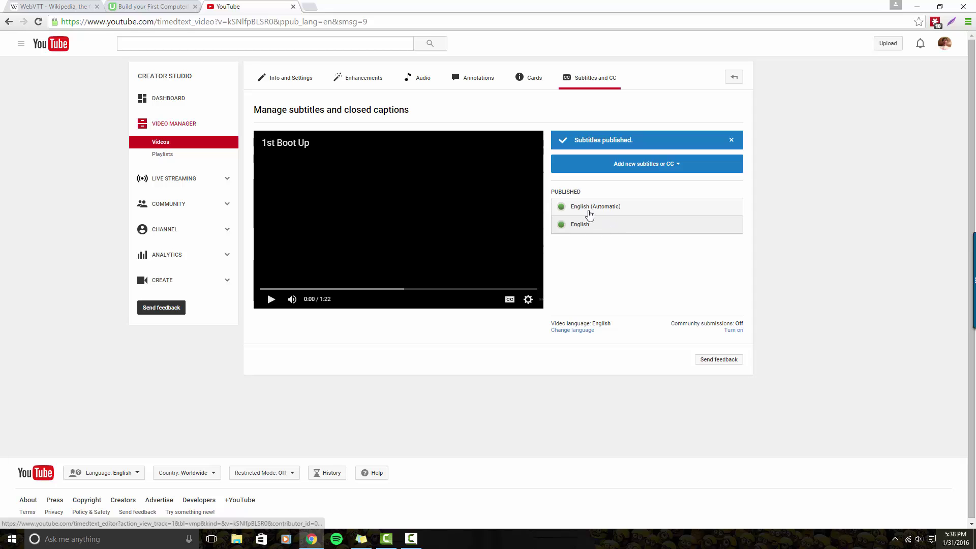
{"action": "left_click", "coordinate": [606, 227]}
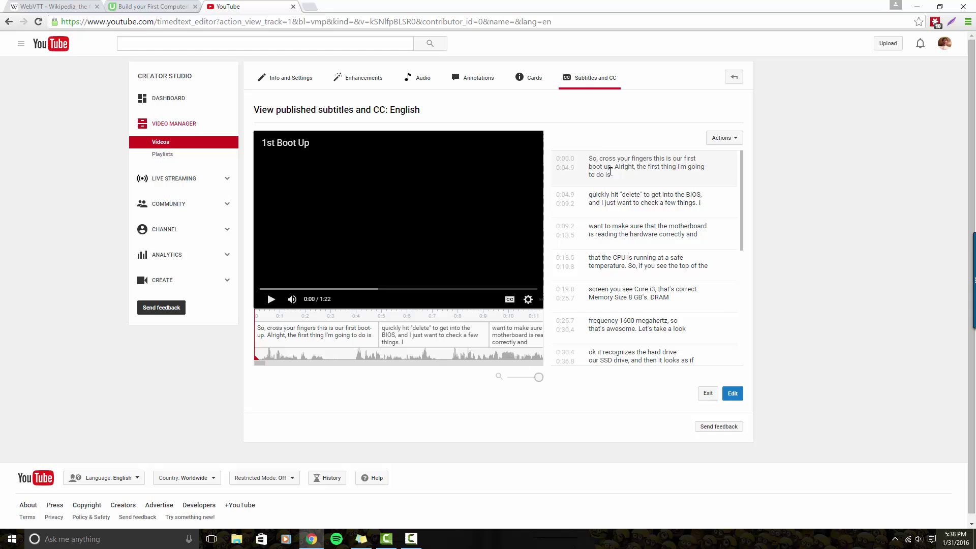
{"action": "scroll", "coordinate": [687, 266], "scroll_direction": "down", "scroll_amount": 5}
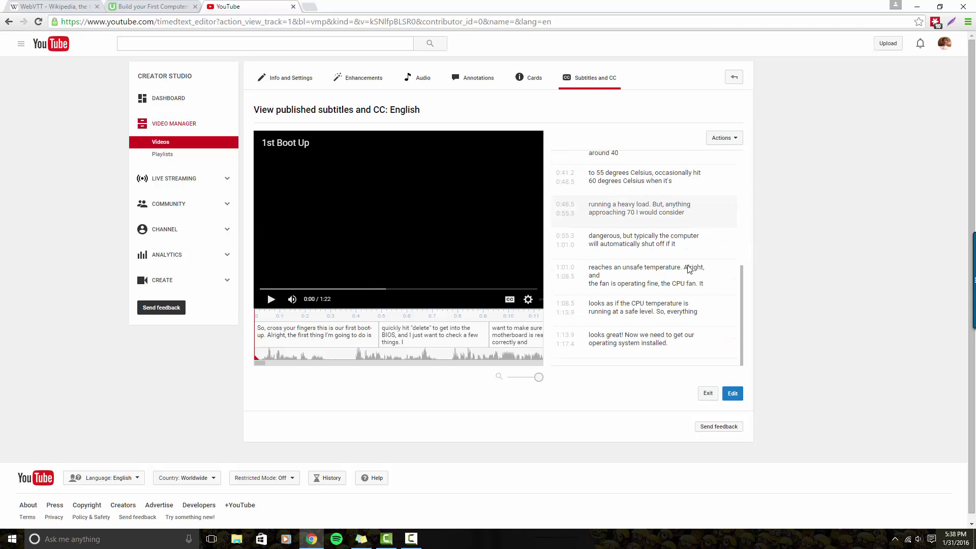
{"action": "left_click", "coordinate": [730, 140]}
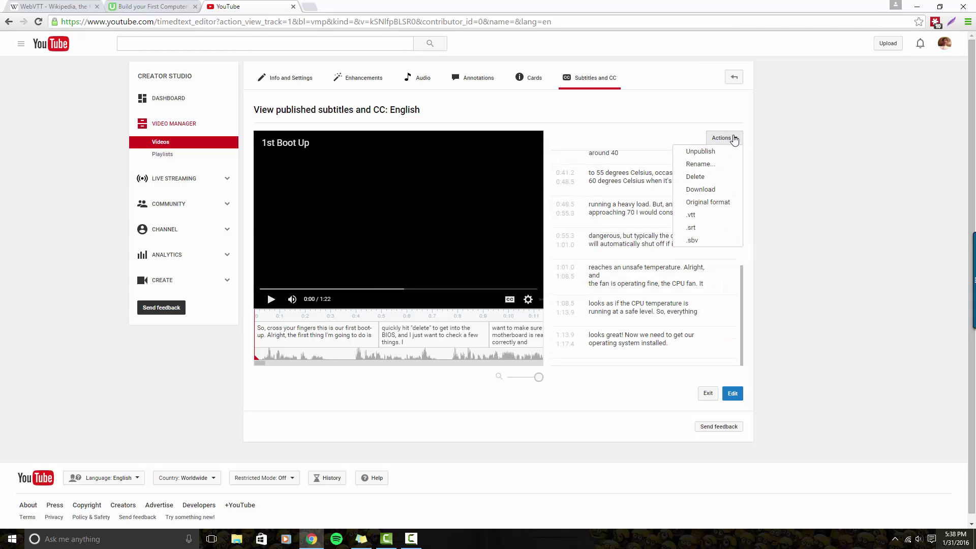
{"action": "left_click", "coordinate": [714, 216]}
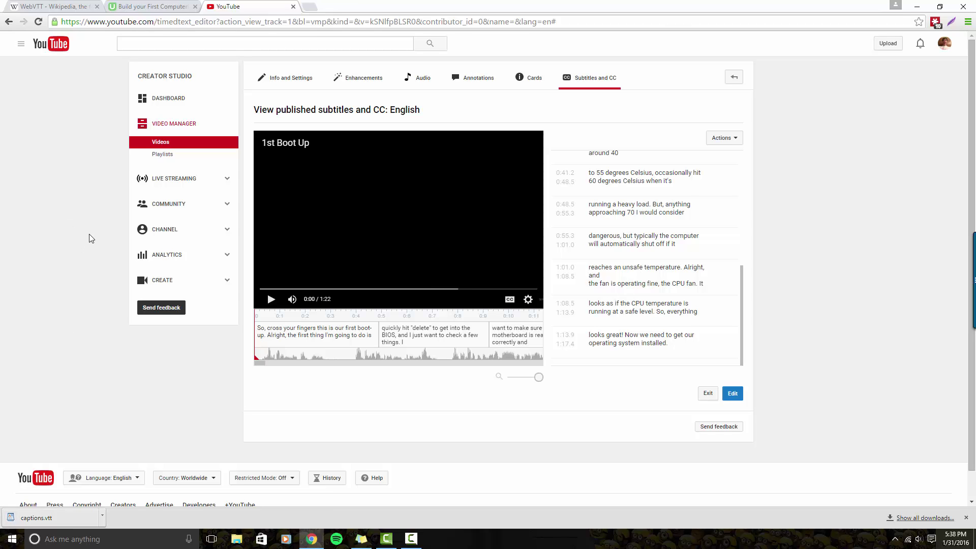
{"action": "left_click", "coordinate": [153, 7]}
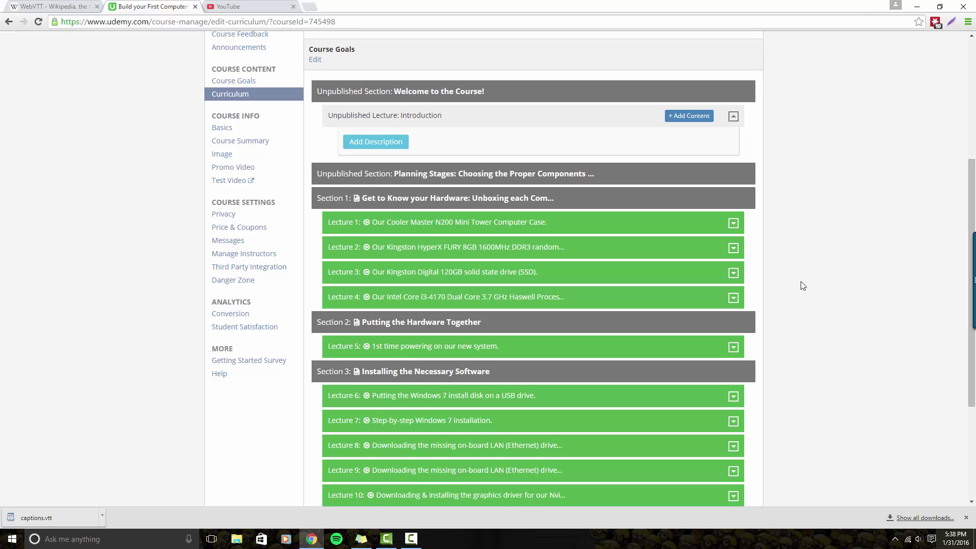
Step: Open Lecture 5's Add Captions form and set the locale to English (US)
{"action": "scroll", "coordinate": [804, 285], "scroll_direction": "down", "scroll_amount": 1}
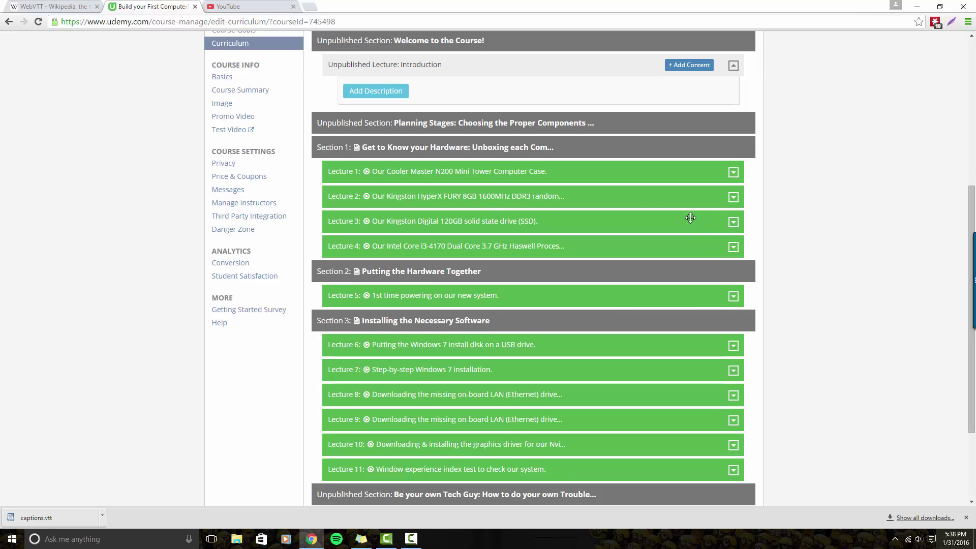
{"action": "scroll", "coordinate": [856, 384], "scroll_direction": "down", "scroll_amount": 1}
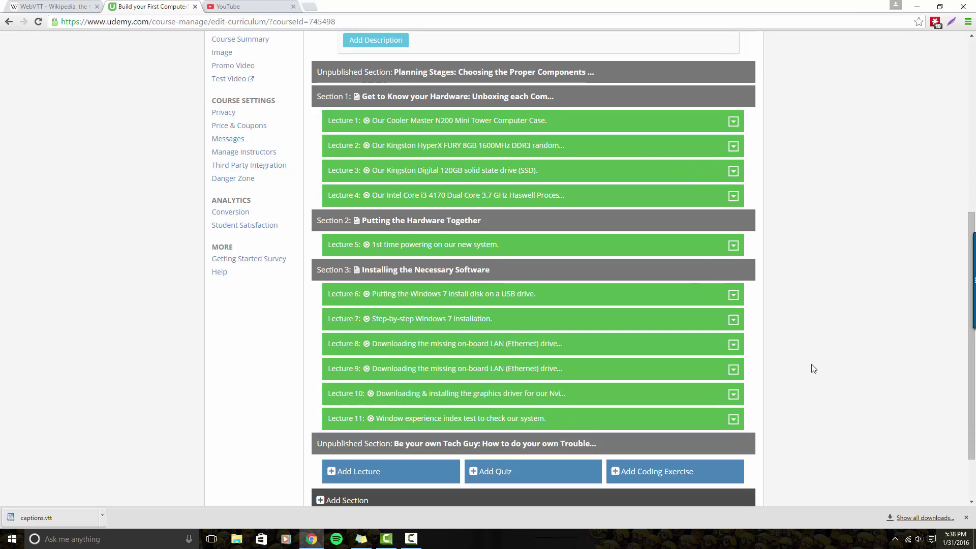
{"action": "left_click", "coordinate": [733, 246]}
{"action": "scroll", "coordinate": [446, 366], "scroll_direction": "down", "scroll_amount": 1}
{"action": "left_click", "coordinate": [435, 327]}
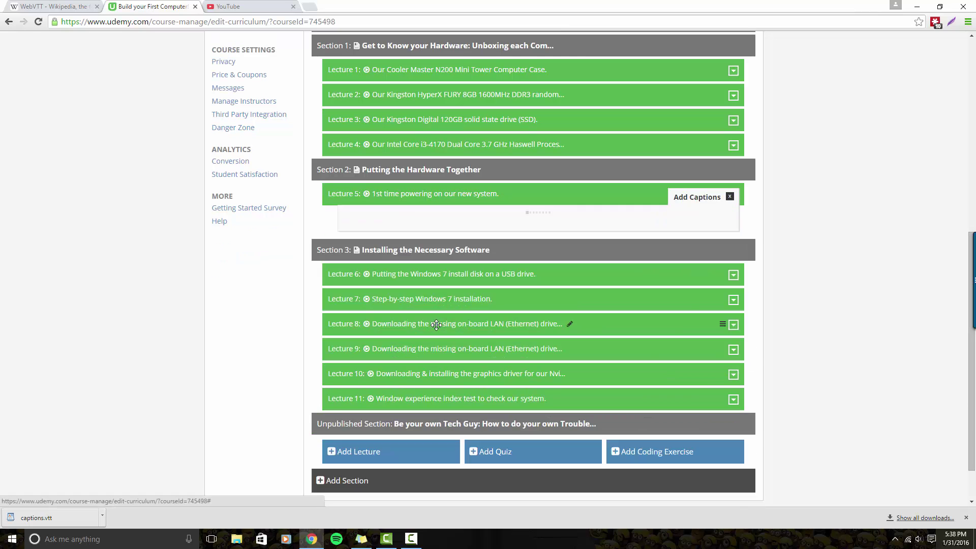
{"action": "left_click", "coordinate": [471, 260]}
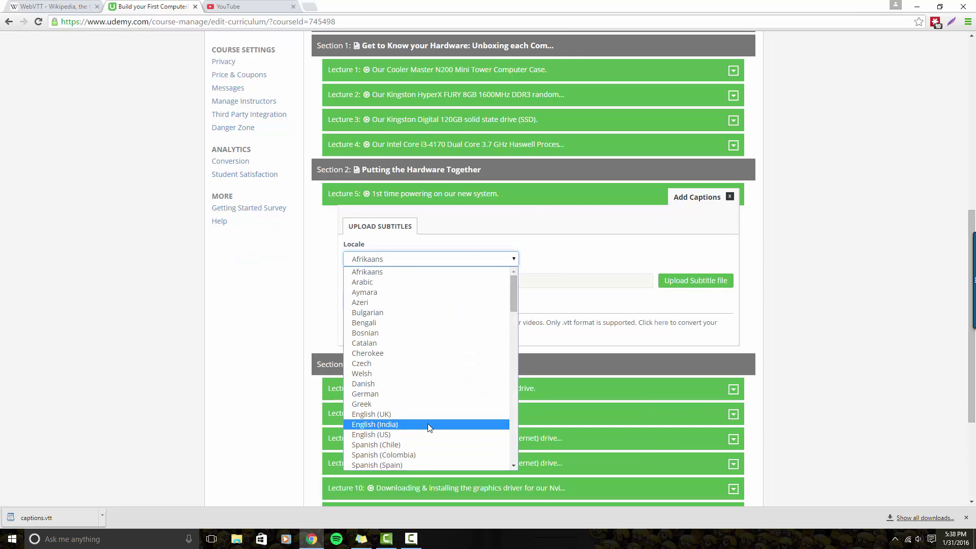
{"action": "left_click", "coordinate": [427, 435]}
Step: Upload captions.vtt from Downloads and add it as the lecture's caption
{"action": "left_click", "coordinate": [692, 281]}
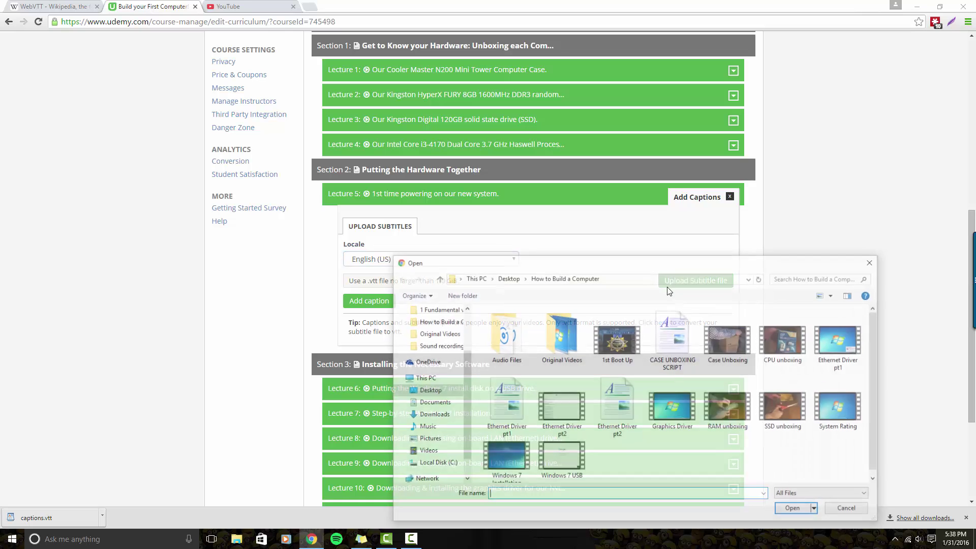
{"action": "left_click", "coordinate": [427, 414]}
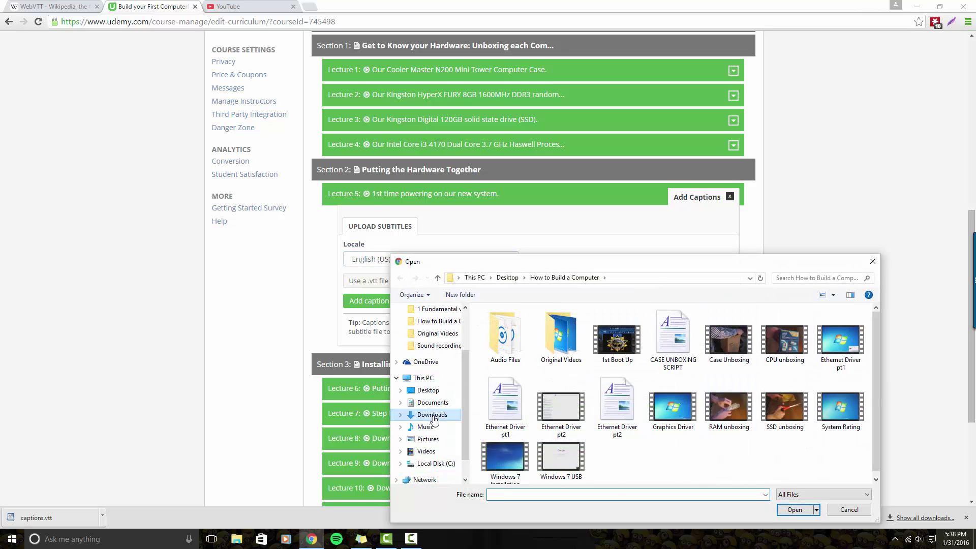
{"action": "scroll", "coordinate": [850, 417], "scroll_direction": "down", "scroll_amount": 1}
{"action": "left_click", "coordinate": [841, 356]}
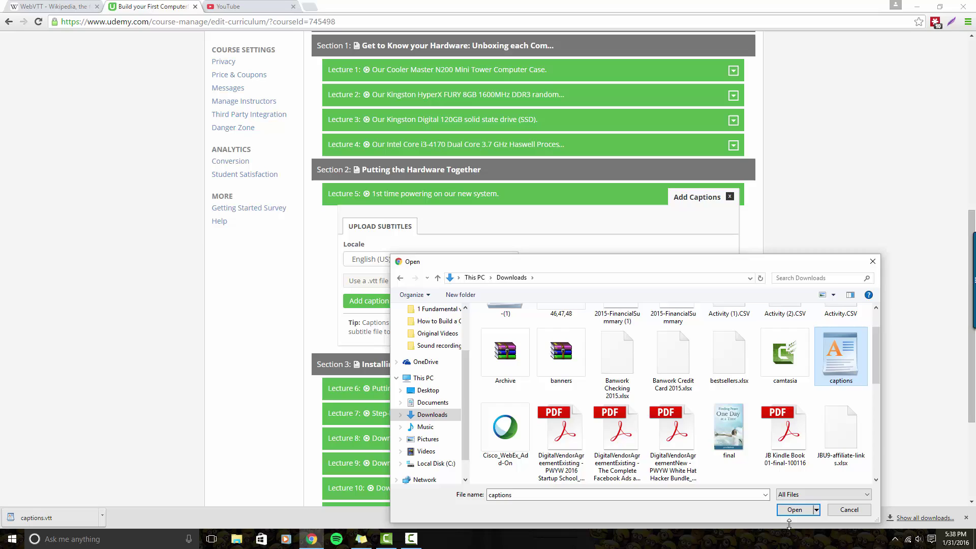
{"action": "left_click", "coordinate": [794, 510]}
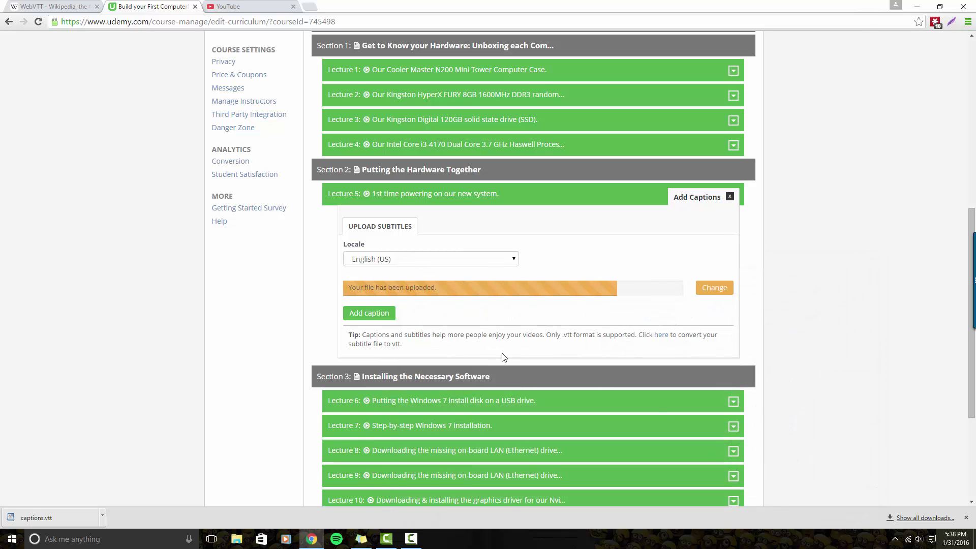
{"action": "left_click", "coordinate": [368, 313]}
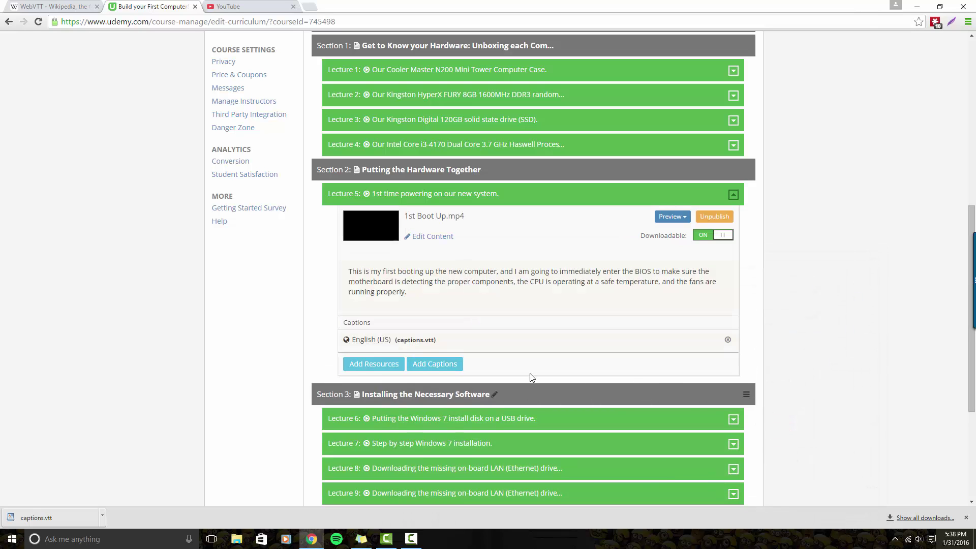
Step: Preview Lecture 5 as a student, check captions near the end, and pause on the last caption
{"action": "left_click", "coordinate": [673, 218]}
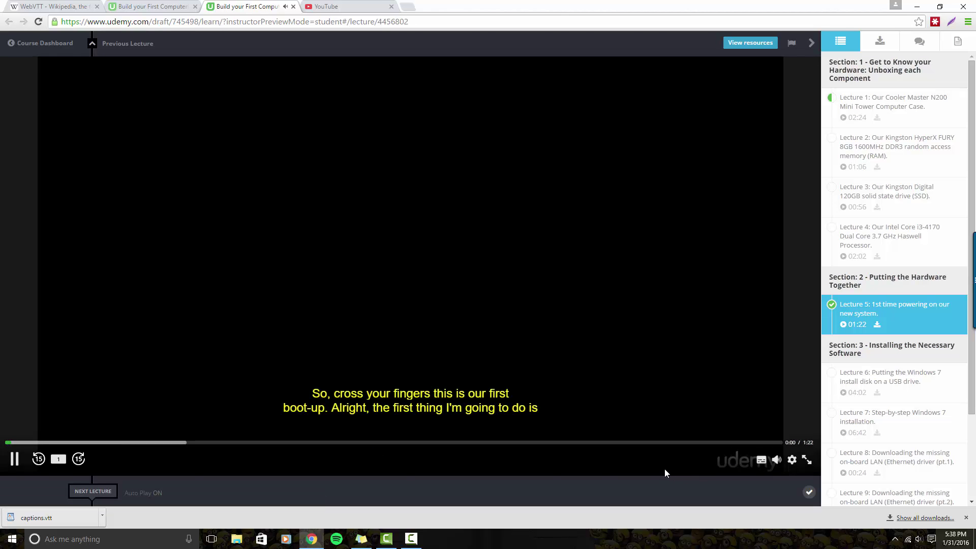
{"action": "mouse_move", "coordinate": [762, 460]}
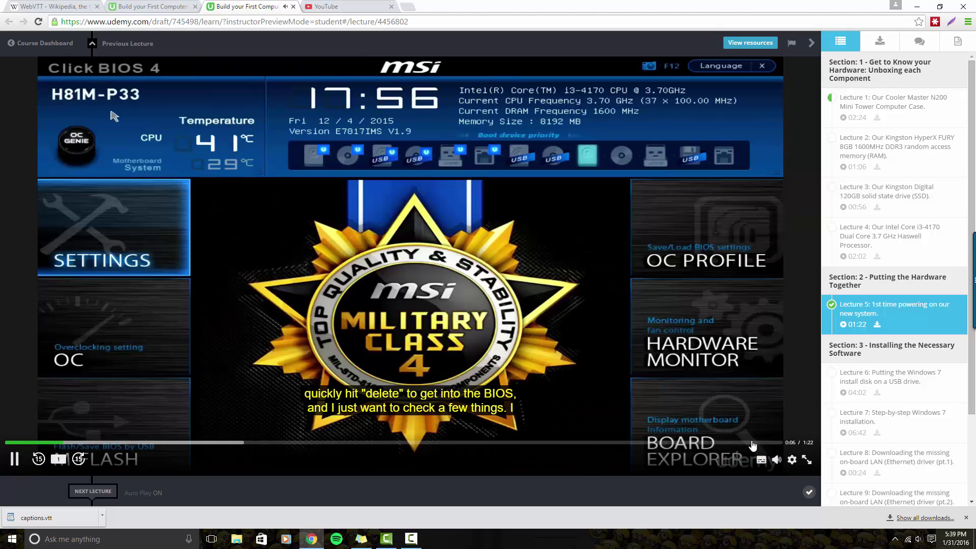
{"action": "left_click", "coordinate": [750, 443]}
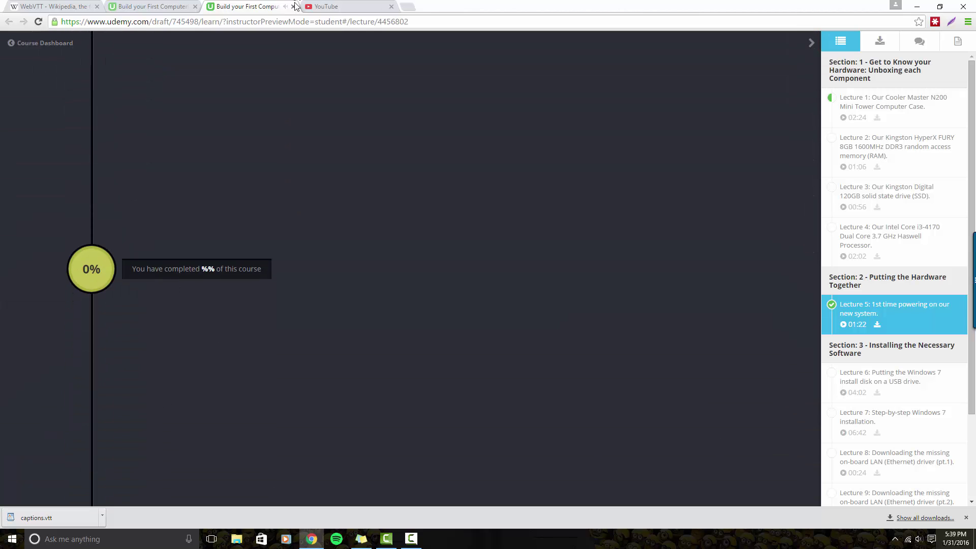
{"action": "left_click", "coordinate": [293, 6]}
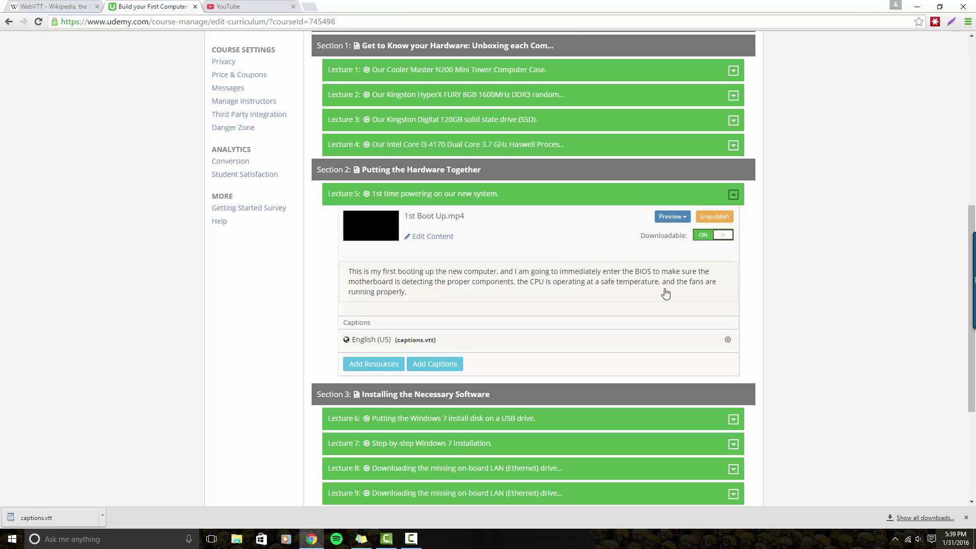
{"action": "left_click", "coordinate": [670, 217]}
{"action": "left_click", "coordinate": [649, 260]}
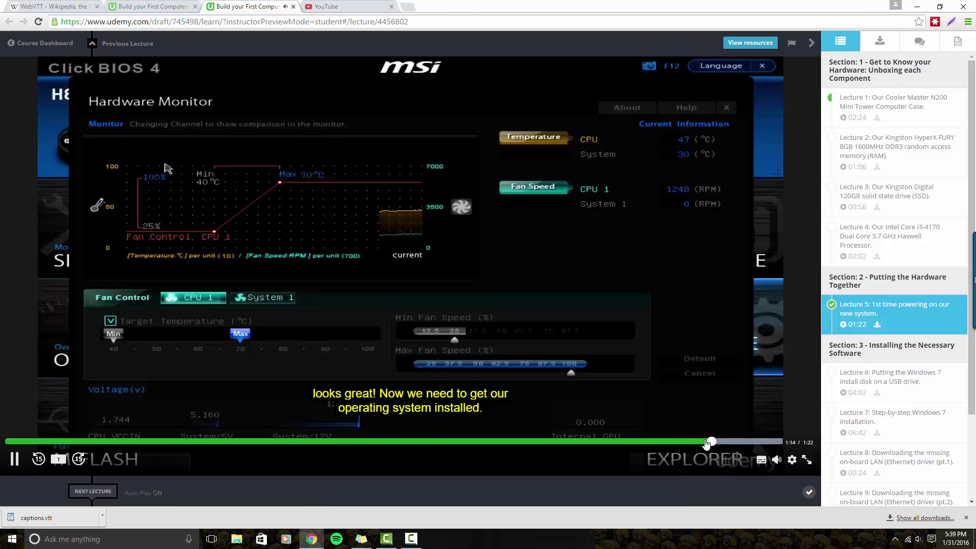
{"action": "left_click", "coordinate": [14, 461]}
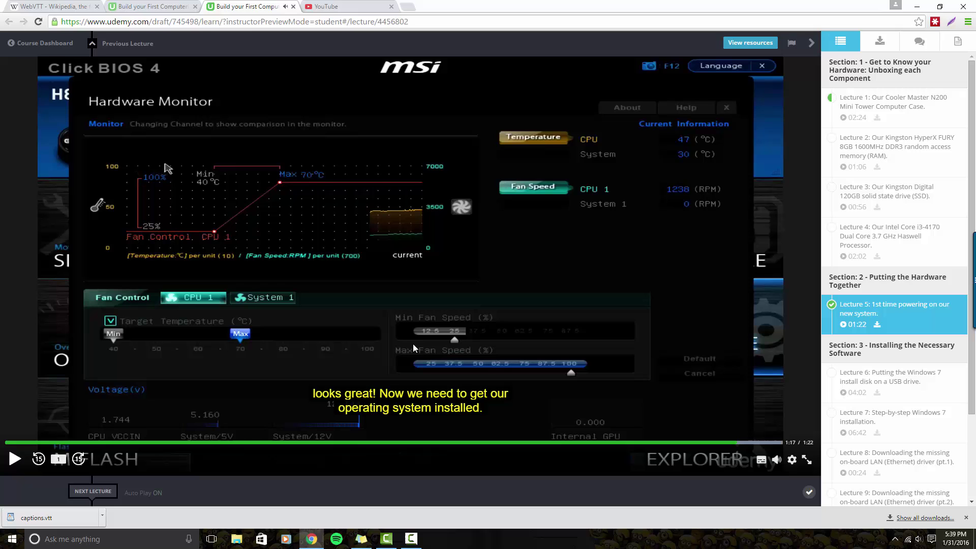
Step: Download the 1st Boot Up English captions as .srt and compare them with captions.vtt
{"action": "left_click", "coordinate": [338, 6]}
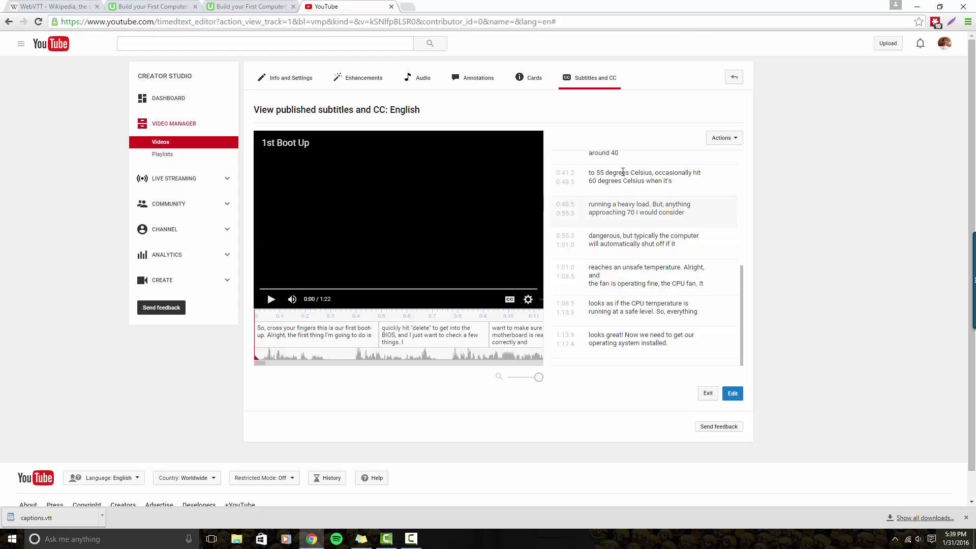
{"action": "left_click", "coordinate": [730, 138]}
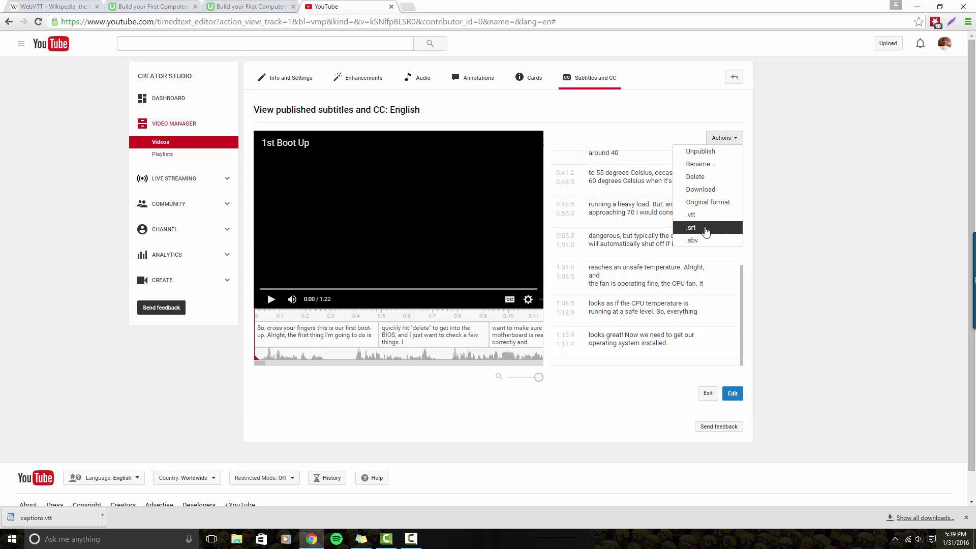
{"action": "left_click", "coordinate": [691, 228]}
{"action": "left_click", "coordinate": [58, 519]}
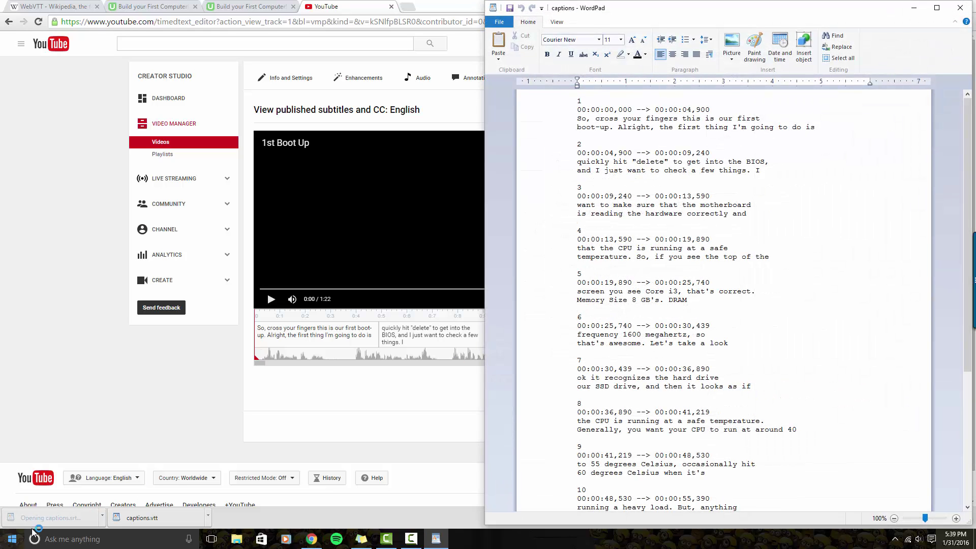
{"action": "left_click", "coordinate": [140, 517]}
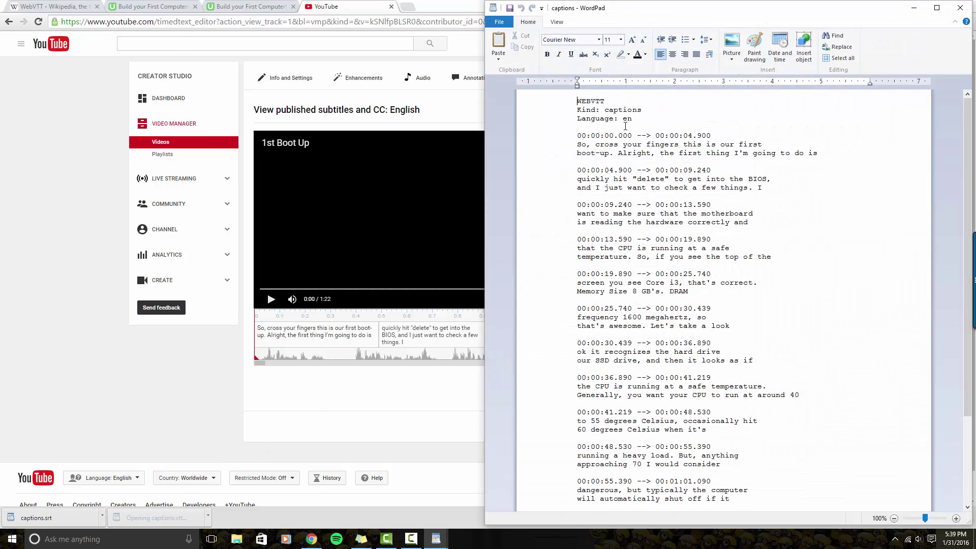
{"action": "left_click", "coordinate": [960, 7]}
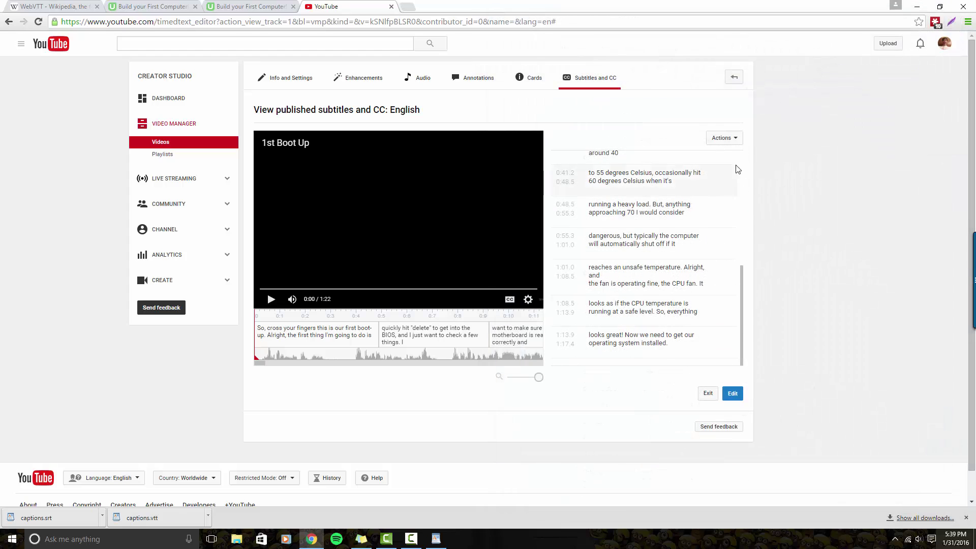
Step: Download the captions as captions.sbv, try opening it, then go to the videos list
{"action": "left_click", "coordinate": [723, 138]}
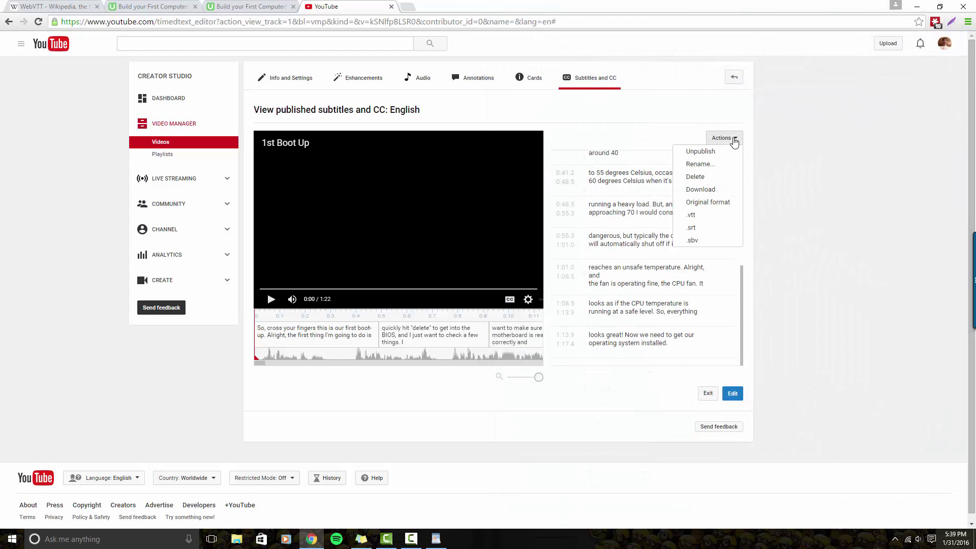
{"action": "left_click", "coordinate": [699, 242]}
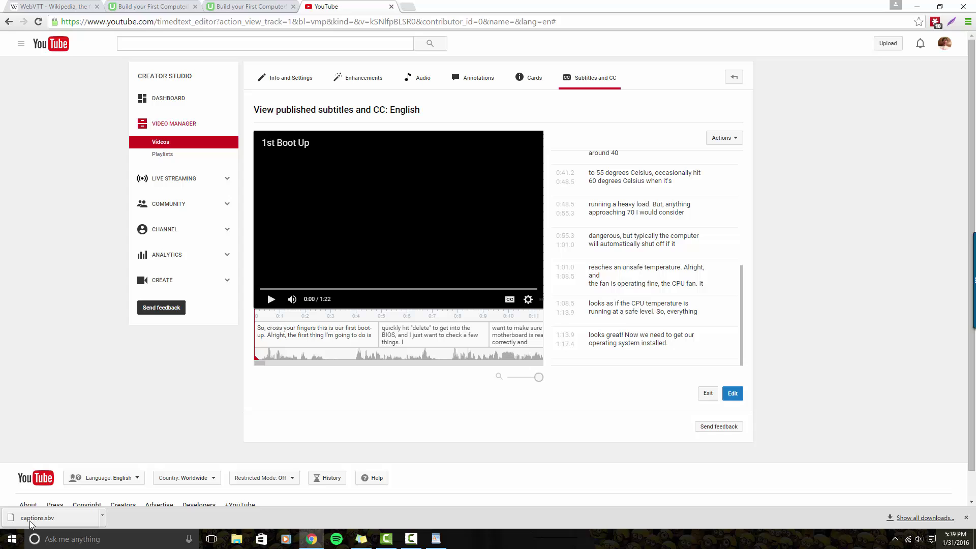
{"action": "left_click", "coordinate": [30, 521]}
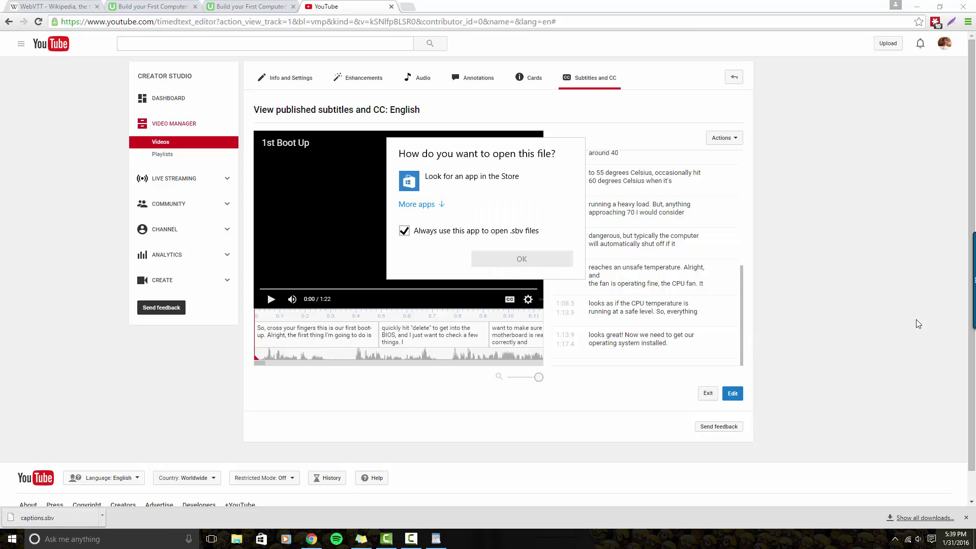
{"action": "left_click", "coordinate": [931, 285]}
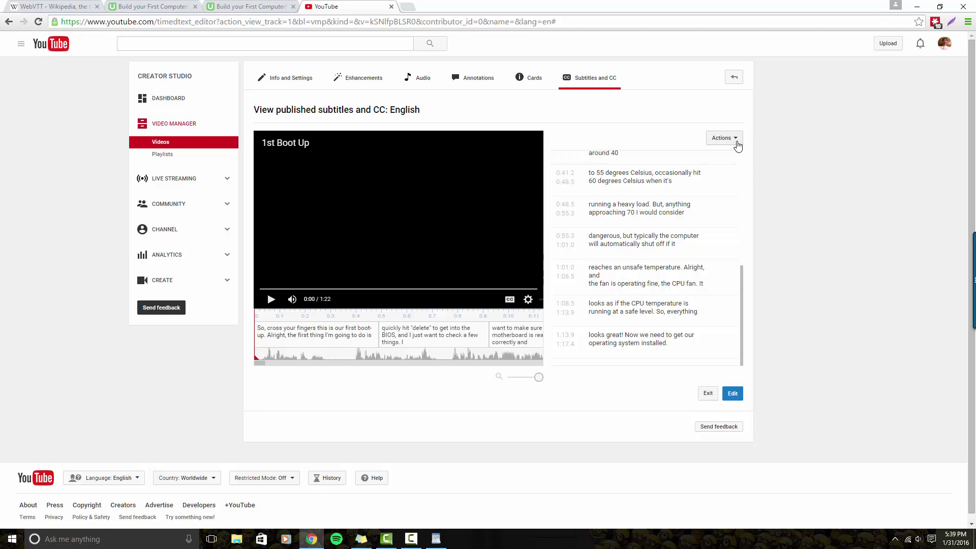
{"action": "left_click", "coordinate": [137, 146]}
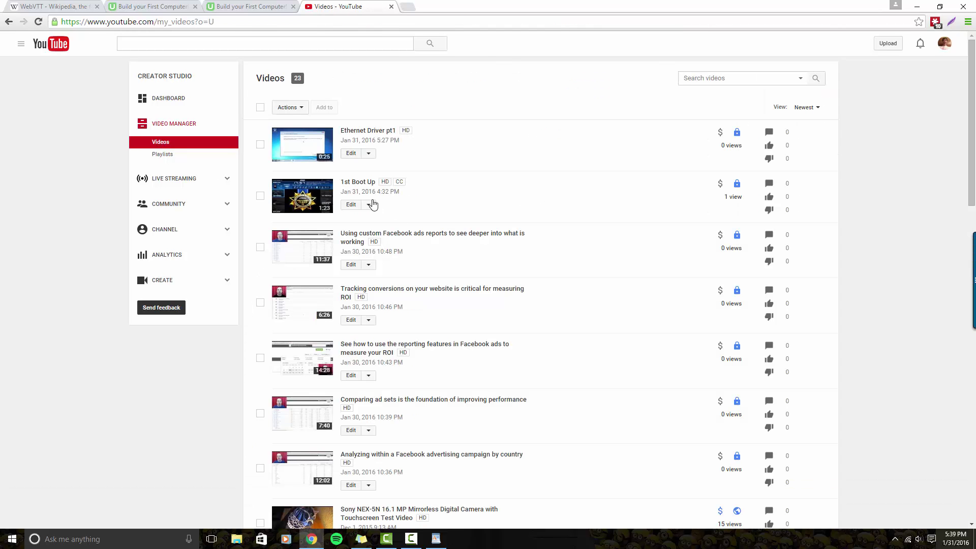
Step: Delete the 1st Boot Up video, leaving 22 videos, and open Ethernet Driver pt1 for editing
{"action": "left_click", "coordinate": [369, 205]}
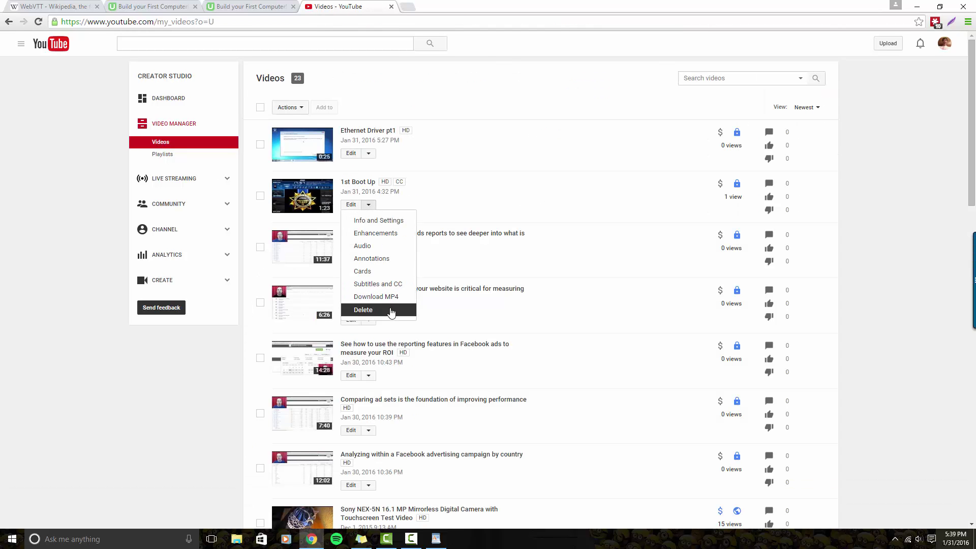
{"action": "left_click", "coordinate": [392, 308]}
{"action": "left_click", "coordinate": [629, 303]}
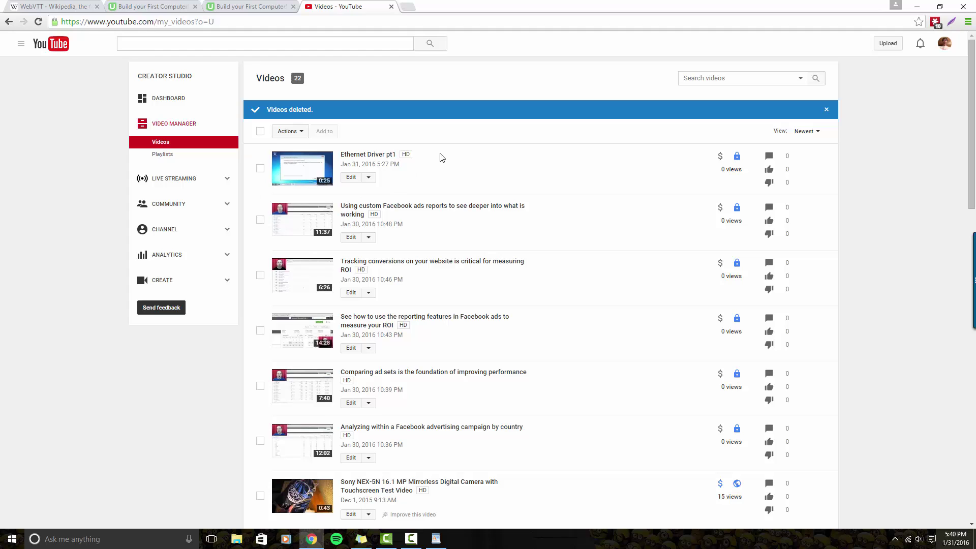
{"action": "left_click", "coordinate": [350, 179]}
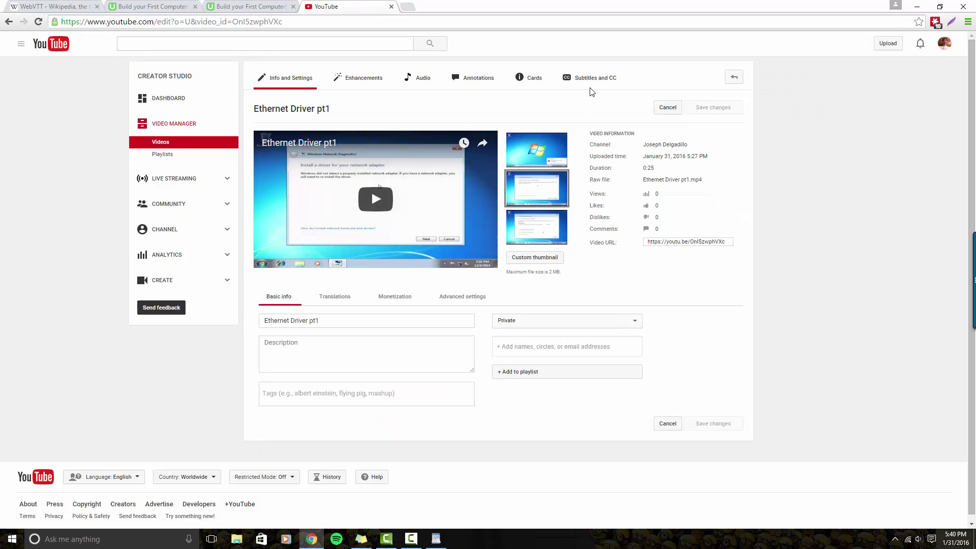
Step: Start a new English subtitle track on the video's Subtitles and CC page
{"action": "left_click", "coordinate": [590, 79]}
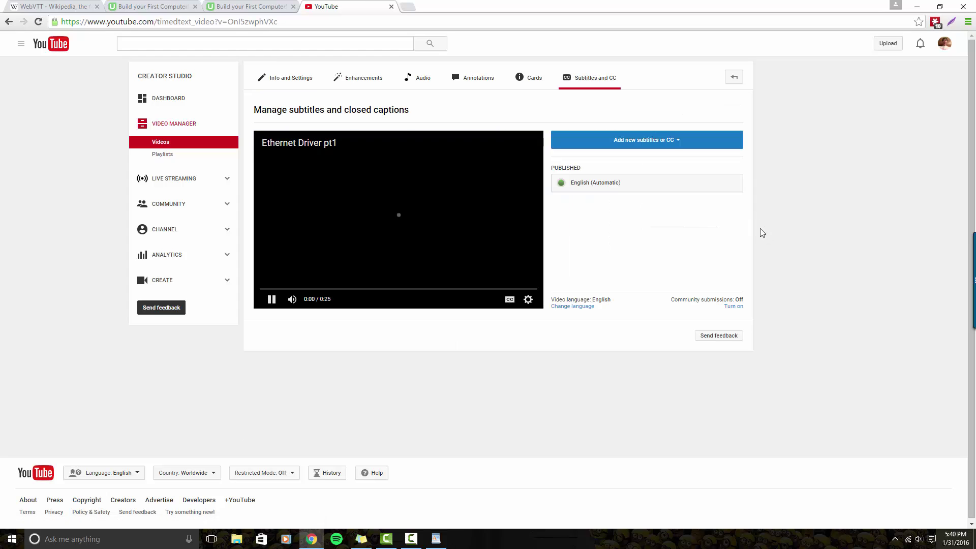
{"action": "left_click", "coordinate": [664, 143]}
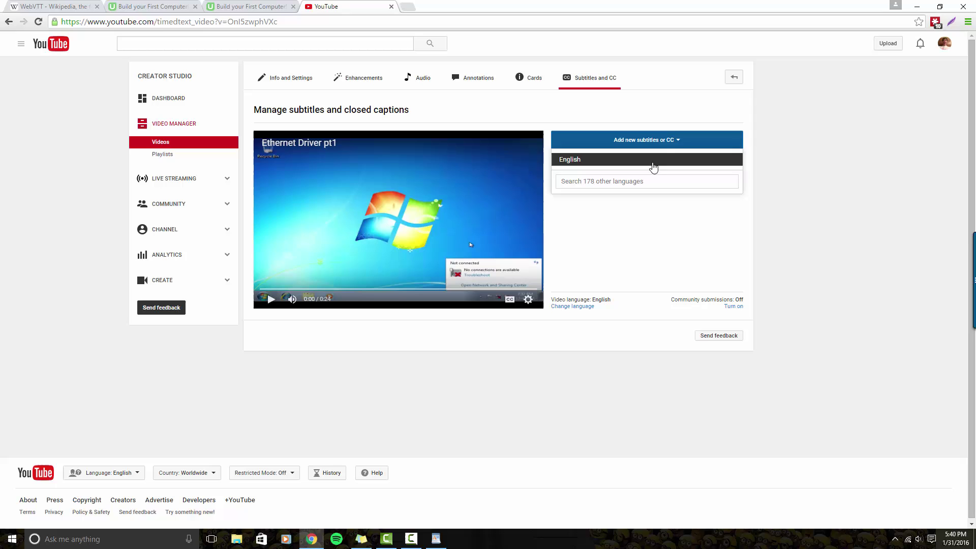
{"action": "left_click", "coordinate": [571, 160]}
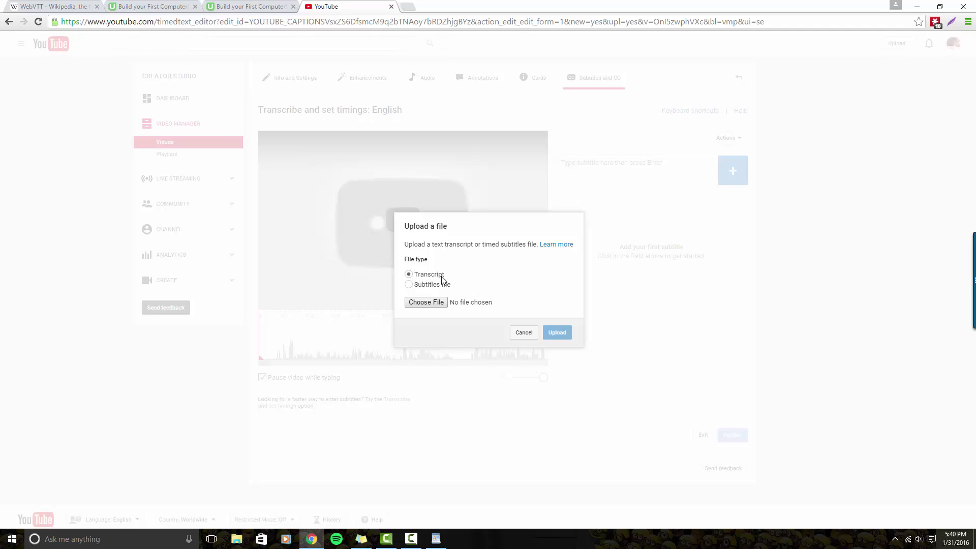
Step: Upload Desktop\How to Build a Computer\Ethernet Driver pt1.rtf as the transcript
{"action": "left_click", "coordinate": [432, 306]}
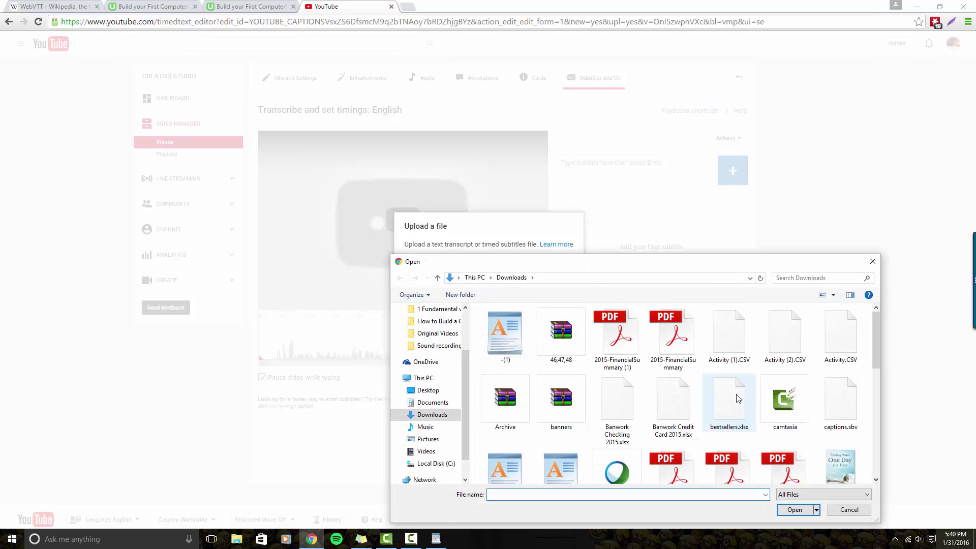
{"action": "left_click", "coordinate": [428, 391]}
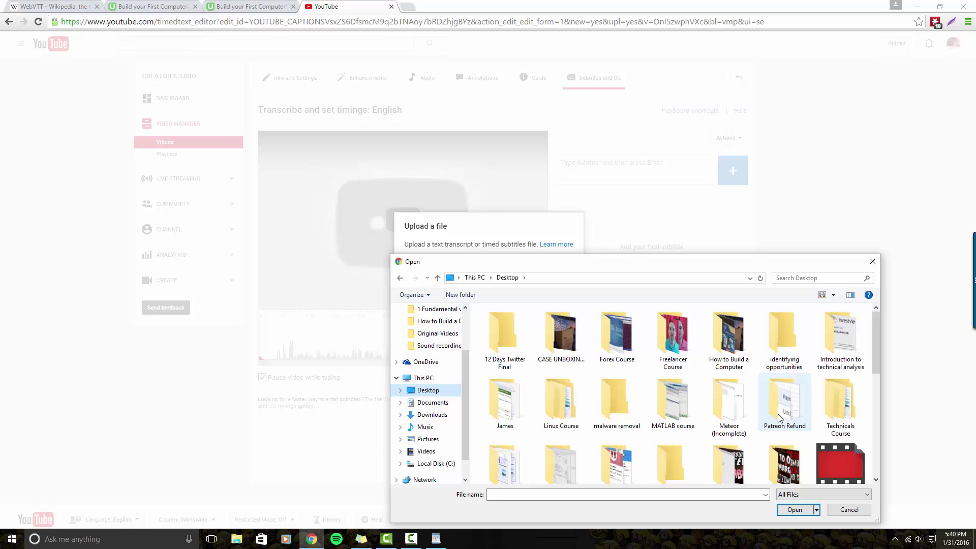
{"action": "double_click", "coordinate": [728, 335]}
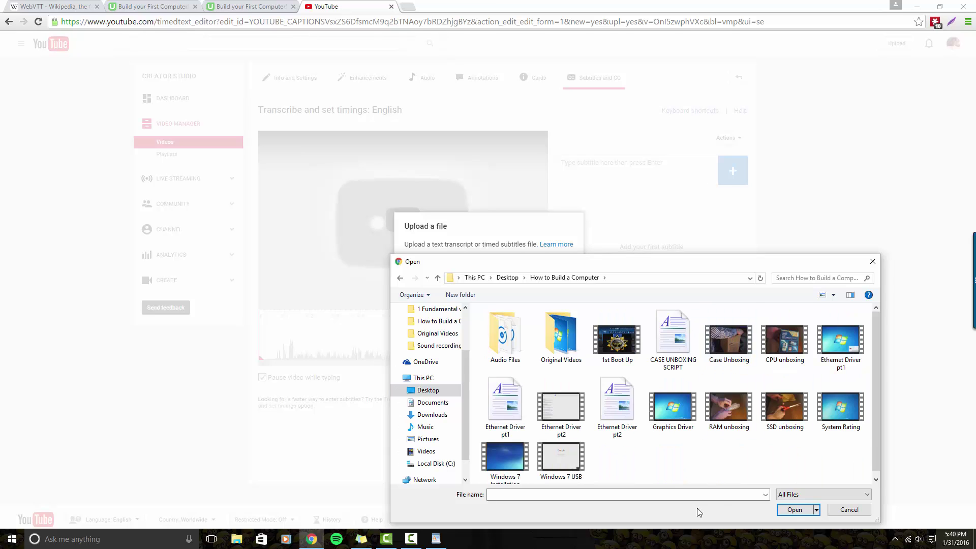
{"action": "left_click", "coordinate": [527, 428]}
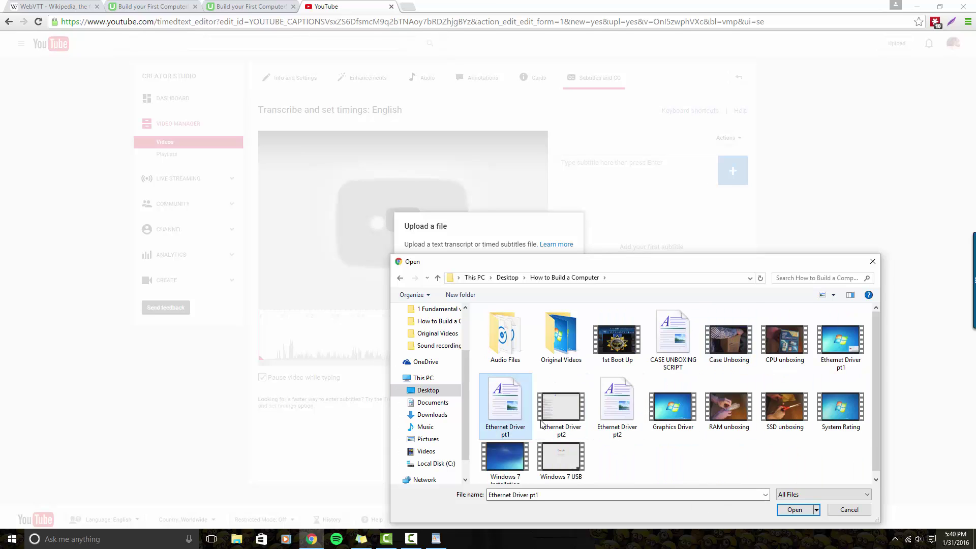
{"action": "left_click", "coordinate": [795, 513]}
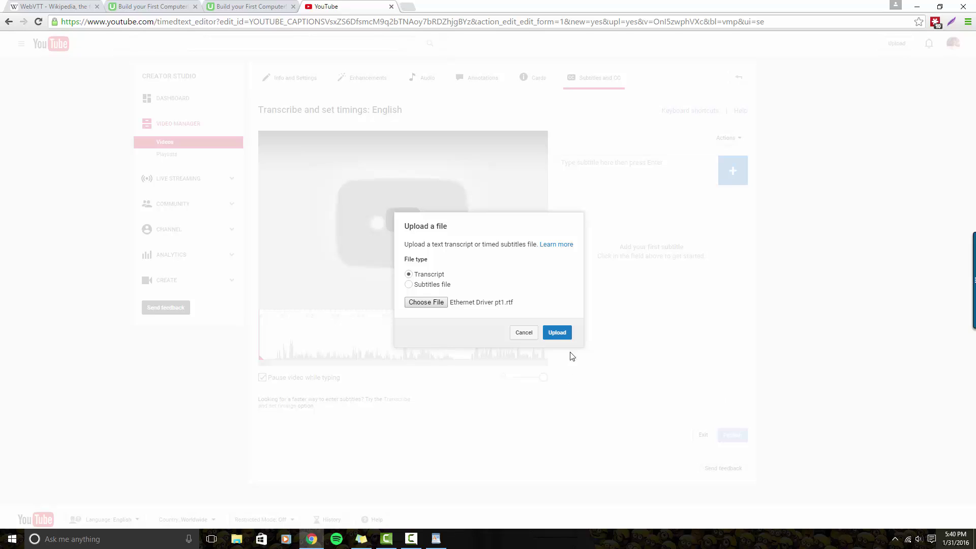
{"action": "left_click", "coordinate": [559, 333]}
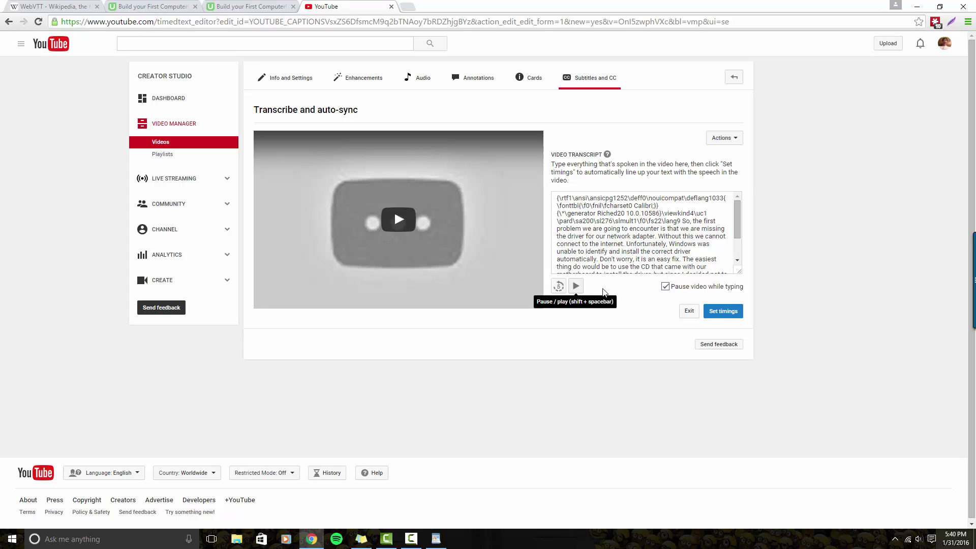
Step: Auto-sync the transcript timings, open the English draft, and dismiss the timings notice
{"action": "left_click", "coordinate": [721, 311]}
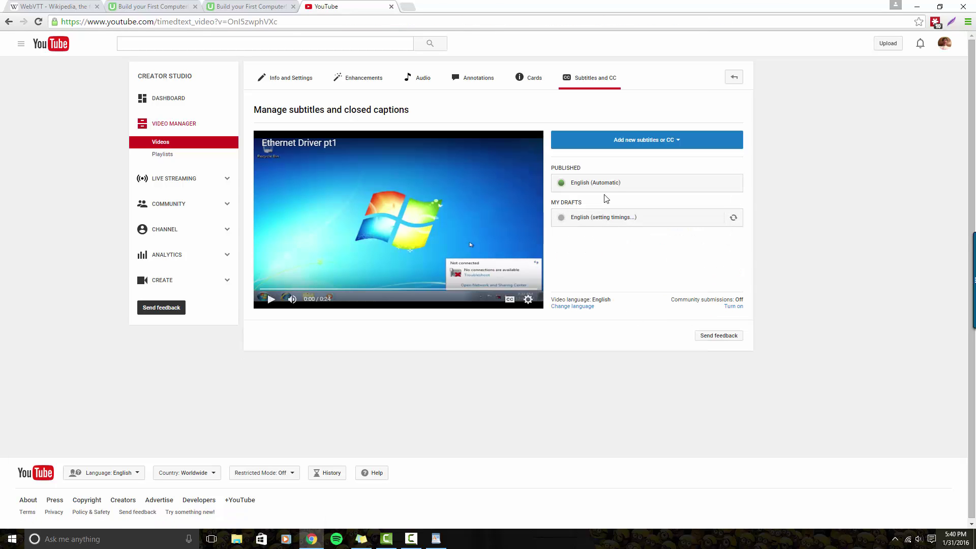
{"action": "left_click", "coordinate": [605, 220]}
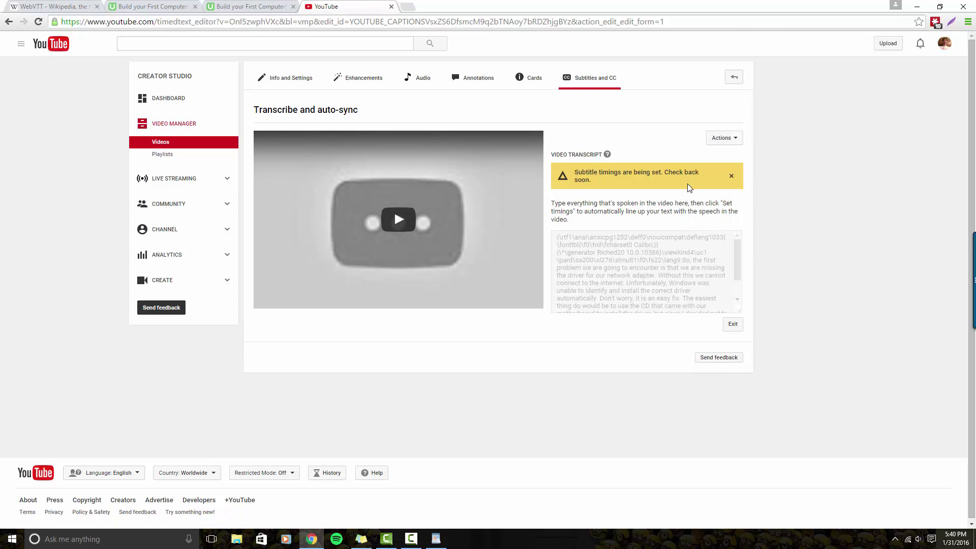
{"action": "left_click", "coordinate": [732, 177]}
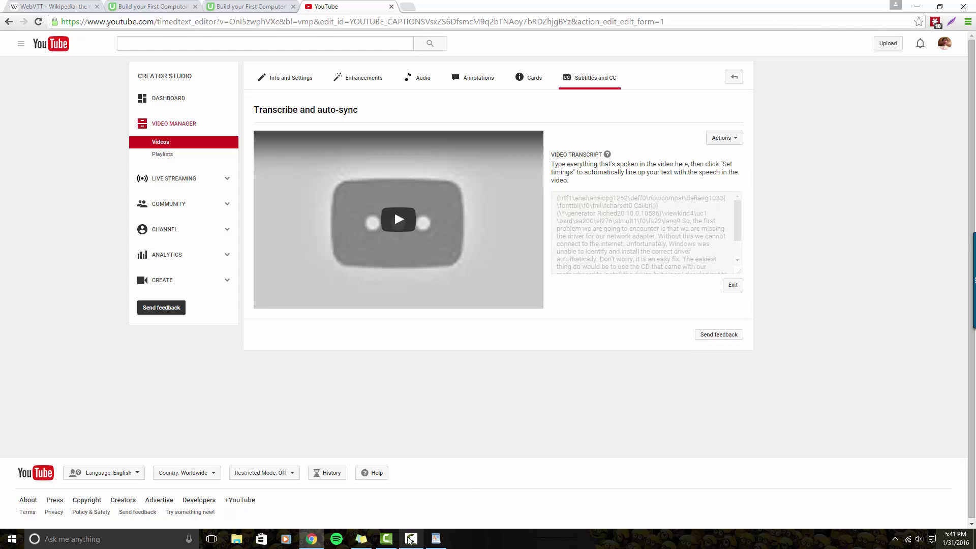
{"action": "left_click", "coordinate": [436, 538]}
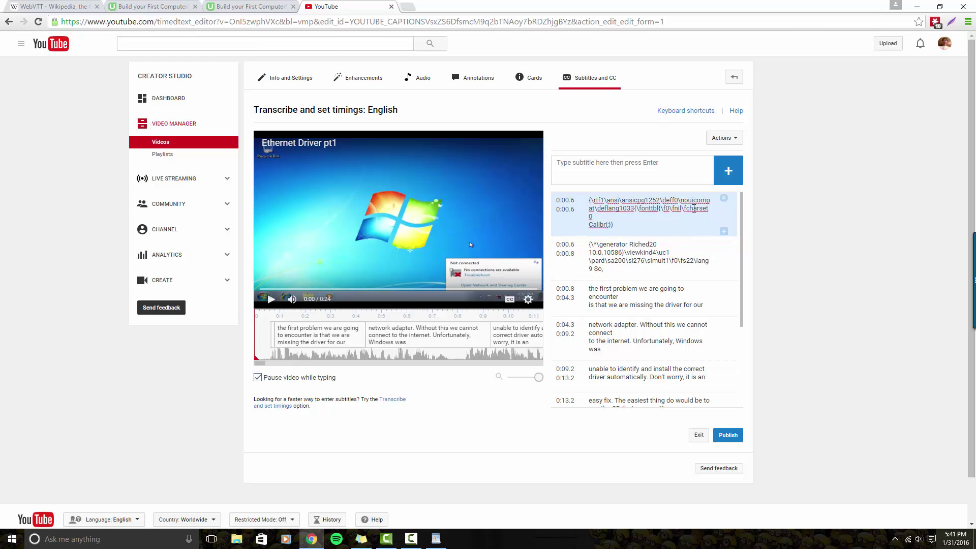
Step: Delete the {\rtf1…} and {\*\generator…} code captions and preview playback to check timing
{"action": "left_click", "coordinate": [724, 199]}
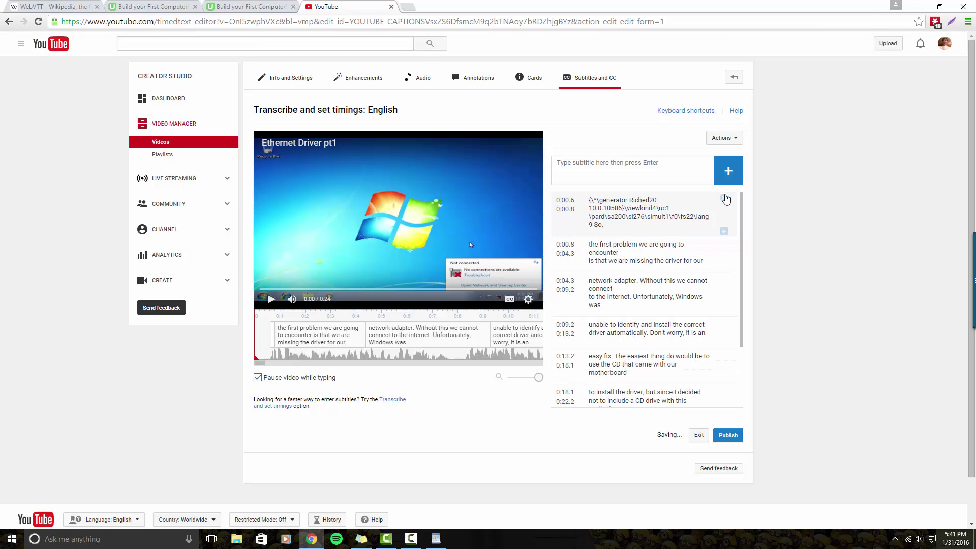
{"action": "left_click", "coordinate": [724, 198]}
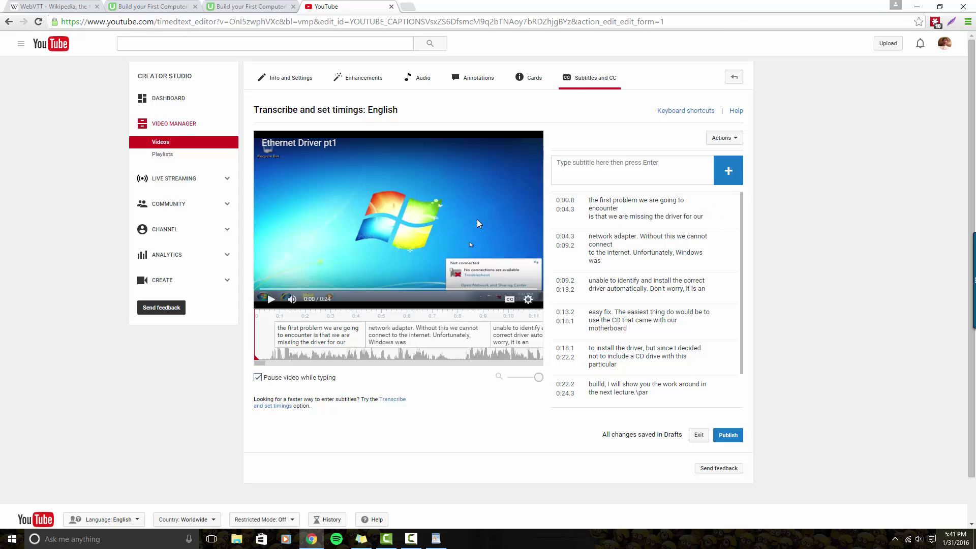
{"action": "left_click", "coordinate": [402, 210]}
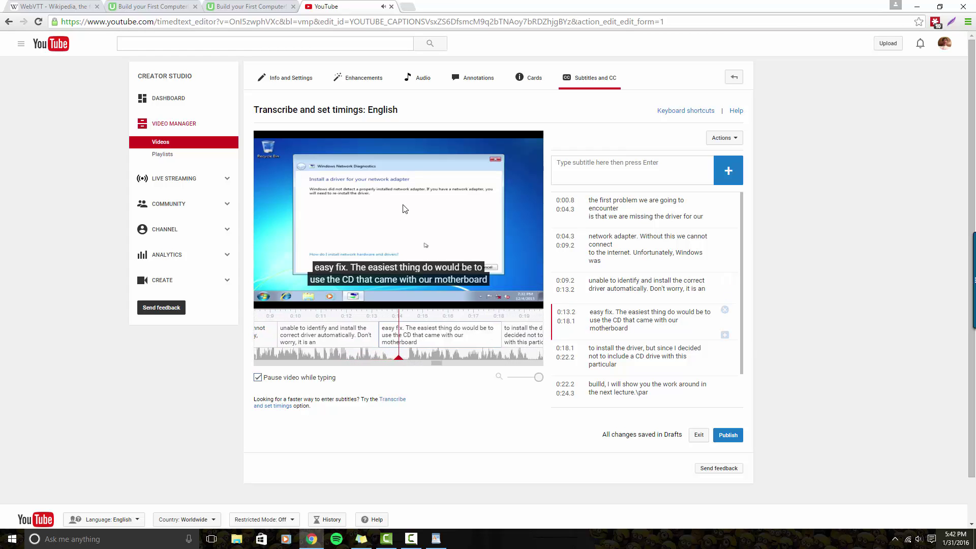
{"action": "left_click", "coordinate": [398, 219]}
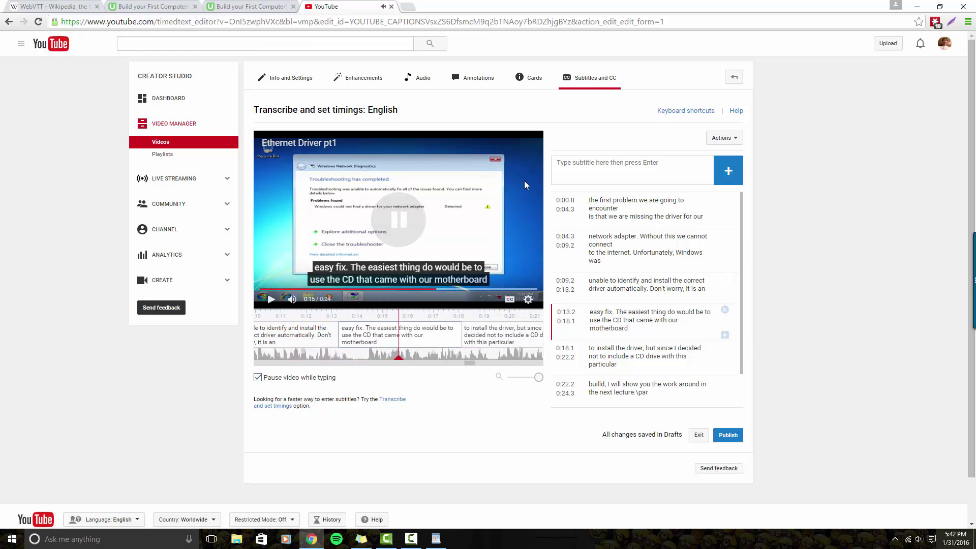
Step: Capitalise the first caption so it reads "The first problem…"
{"action": "left_click", "coordinate": [591, 199]}
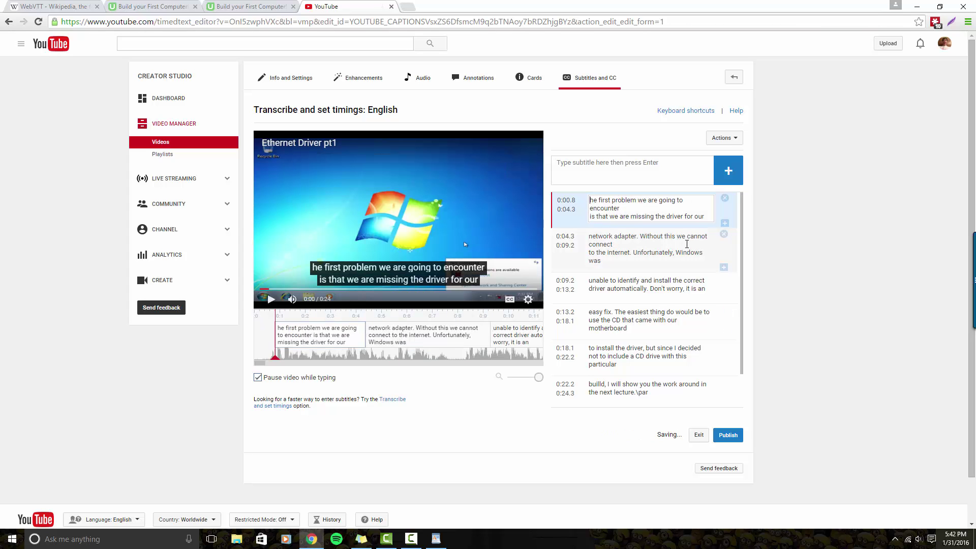
{"action": "type", "text": "T"}
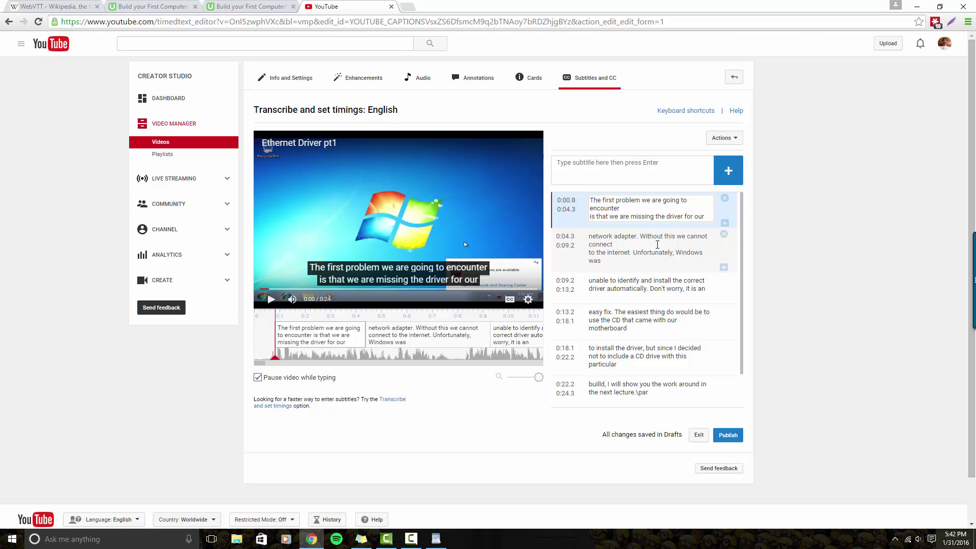
{"action": "scroll", "coordinate": [657, 244], "scroll_direction": "down", "scroll_amount": 1}
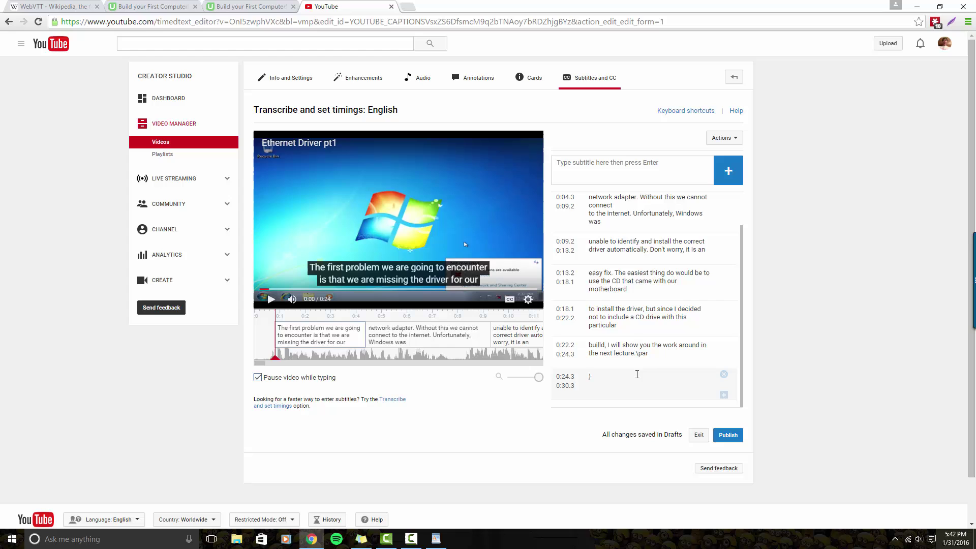
{"action": "scroll", "coordinate": [616, 295], "scroll_direction": "up", "scroll_amount": 1}
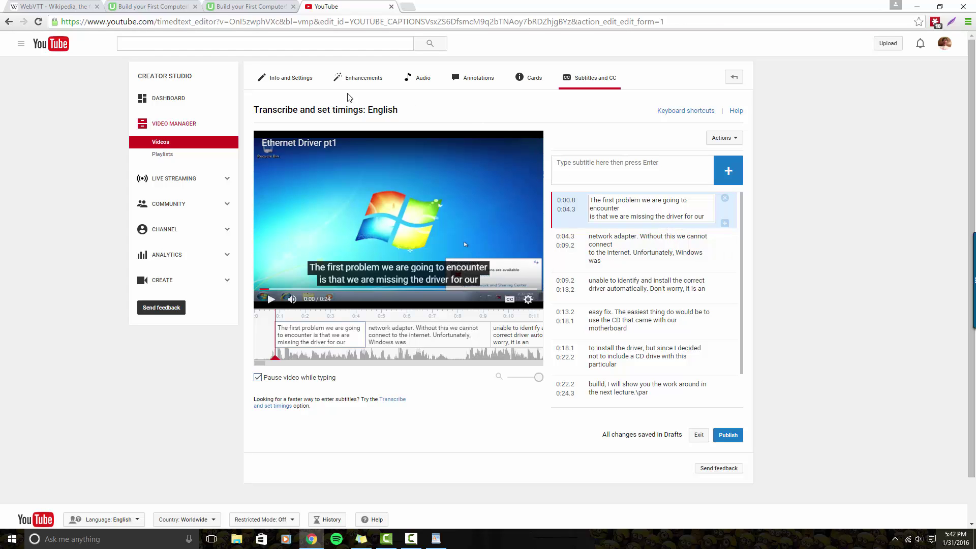
Step: Publish the Ethernet Driver pt1 English captions and download them as captions (1).vtt
{"action": "left_click", "coordinate": [730, 436]}
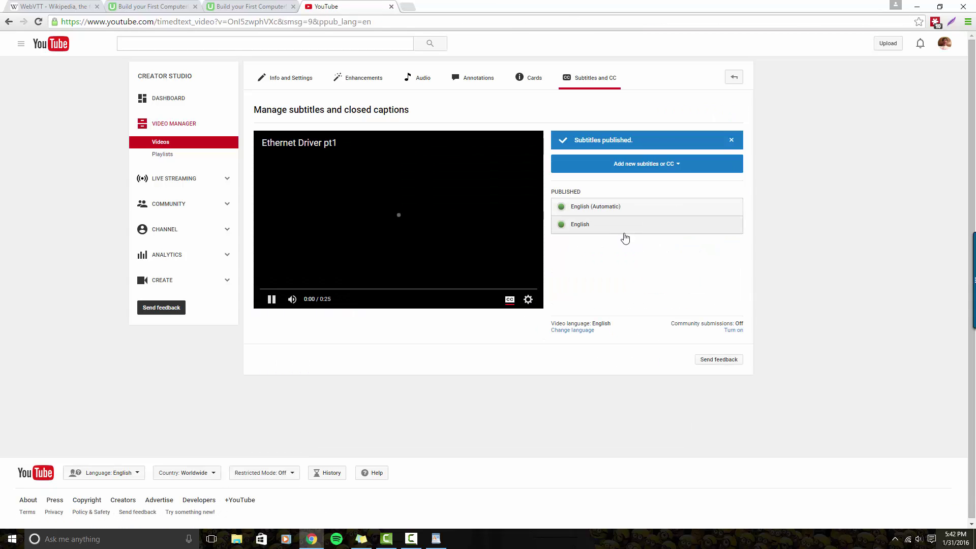
{"action": "left_click", "coordinate": [608, 232]}
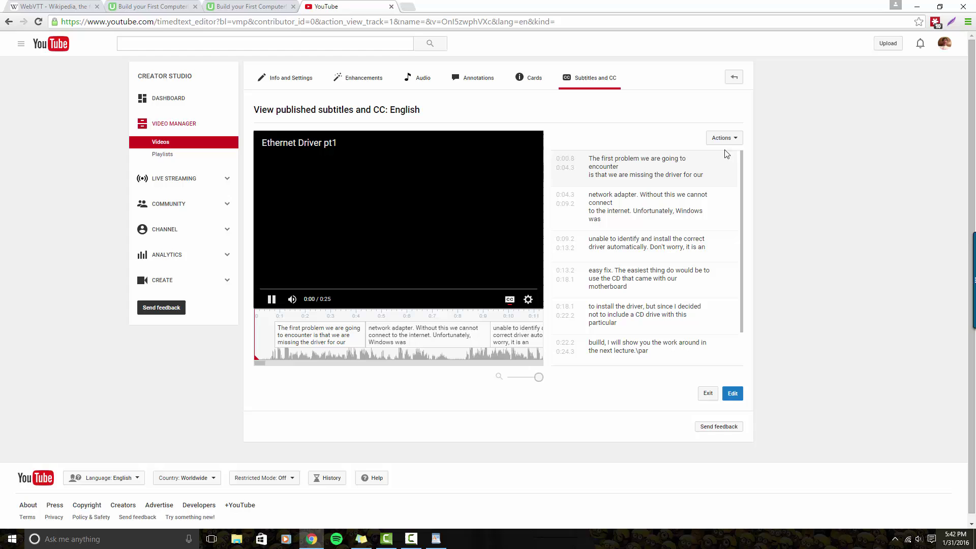
{"action": "left_click", "coordinate": [721, 140]}
{"action": "left_click", "coordinate": [709, 216]}
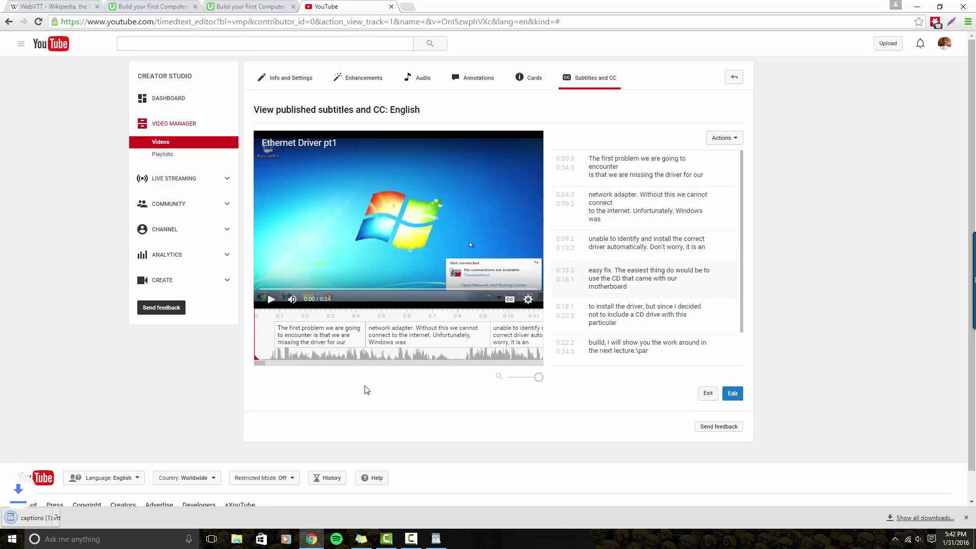